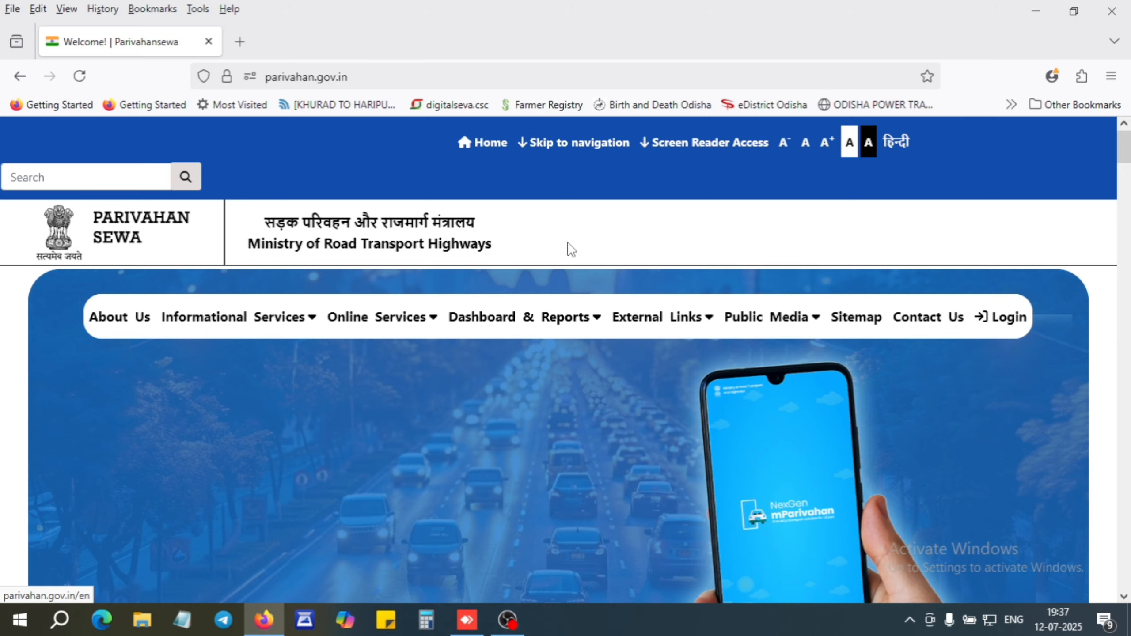
Scroll the Parivahan Sewa homepage down to the Drivers/ Learners License card.
left_click_drag(1125, 148, 1126, 221)
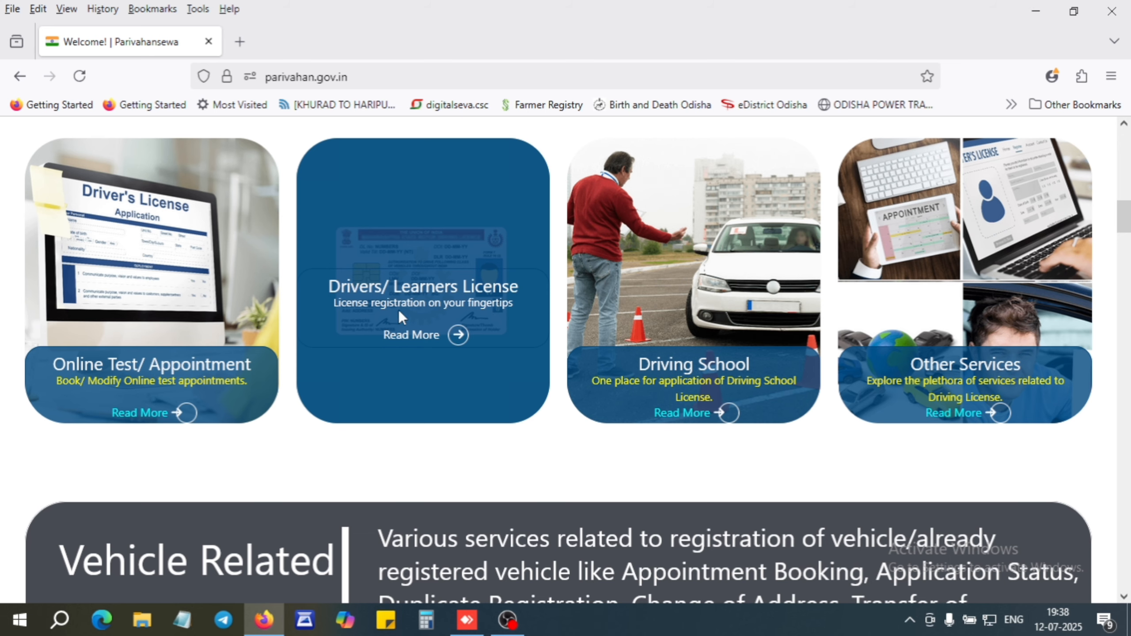
Open the driving licence services from the card and select Odisha as the state.
left_click(419, 336)
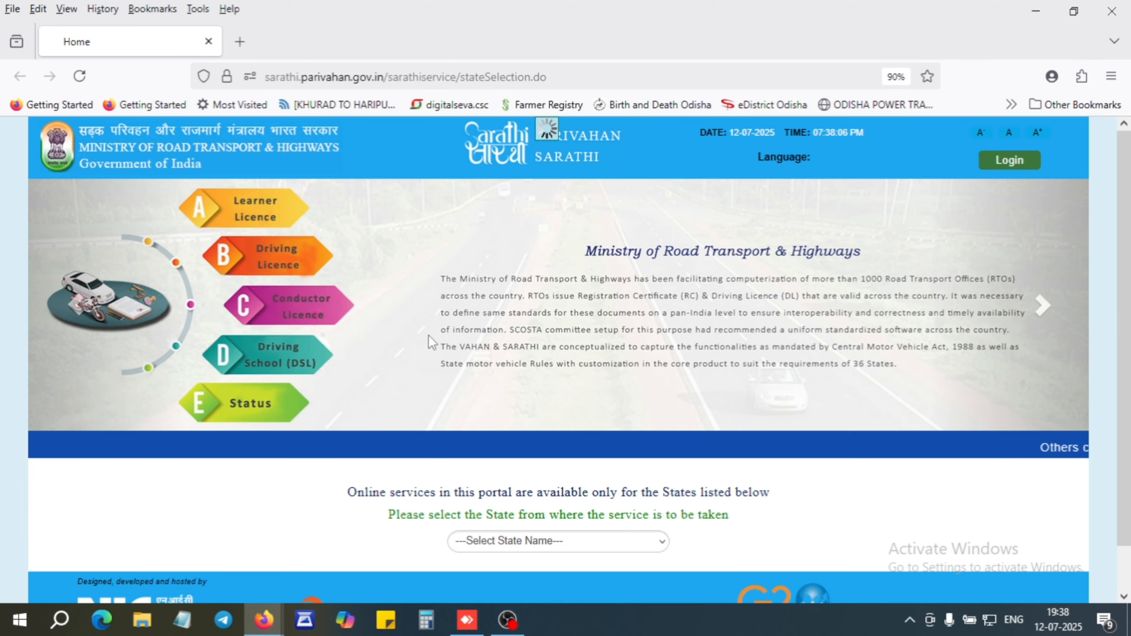
scroll(586, 500, "down", 2)
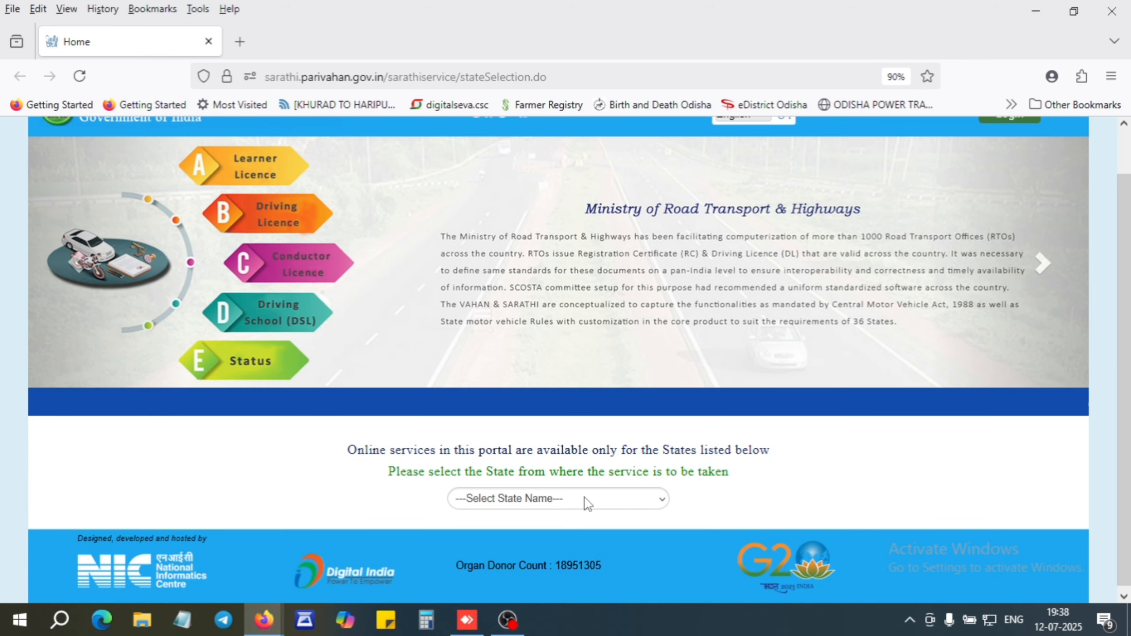
left_click(571, 501)
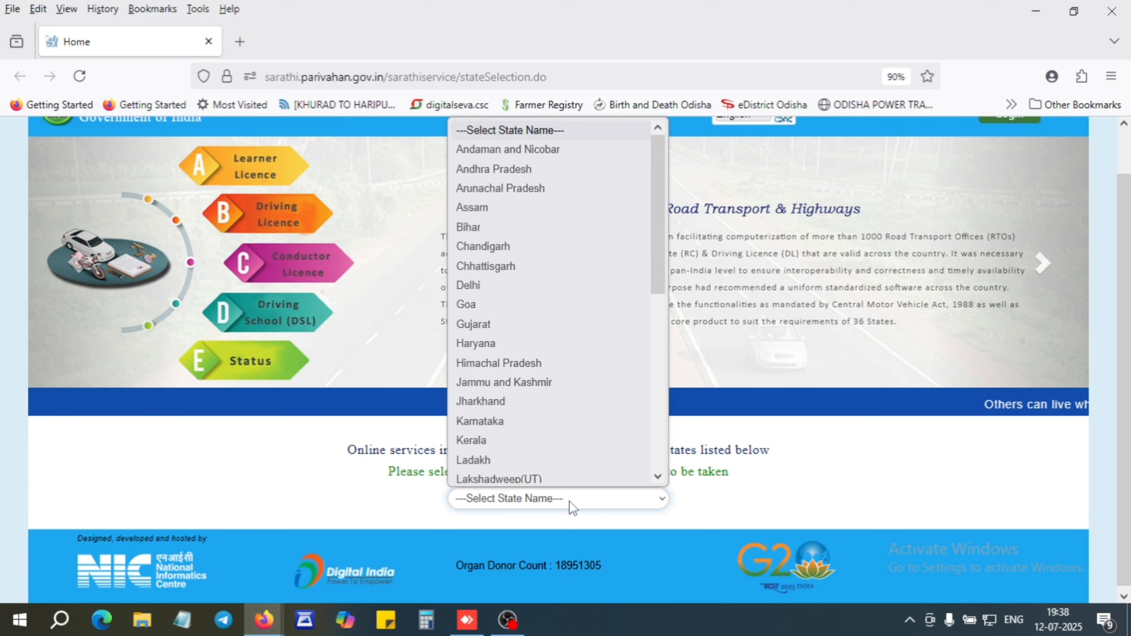
key("o")
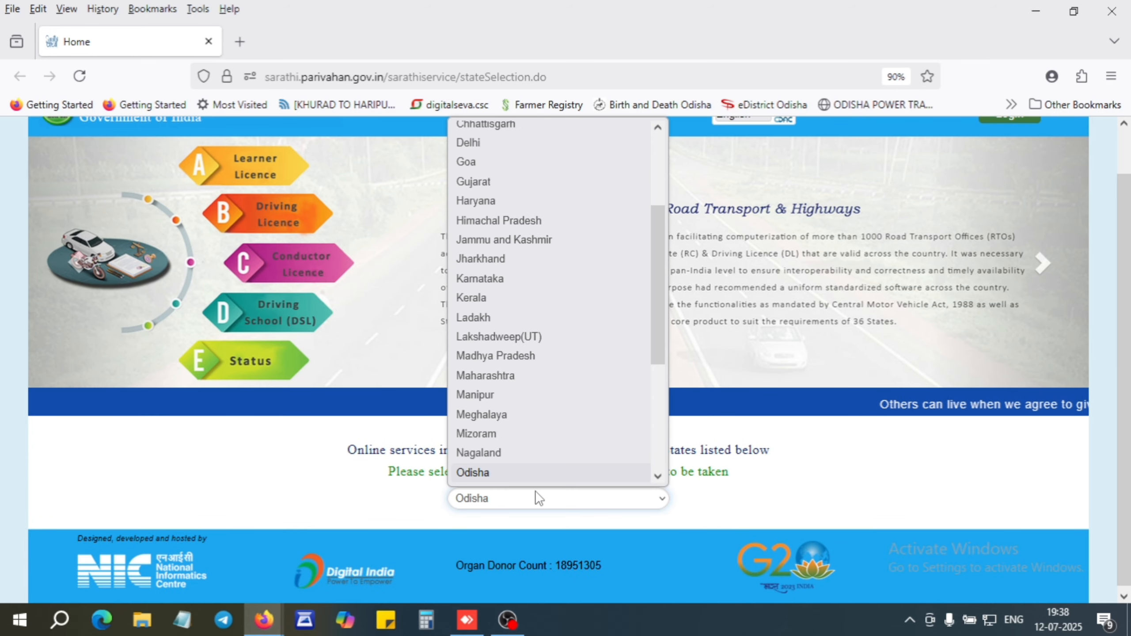
left_click(511, 474)
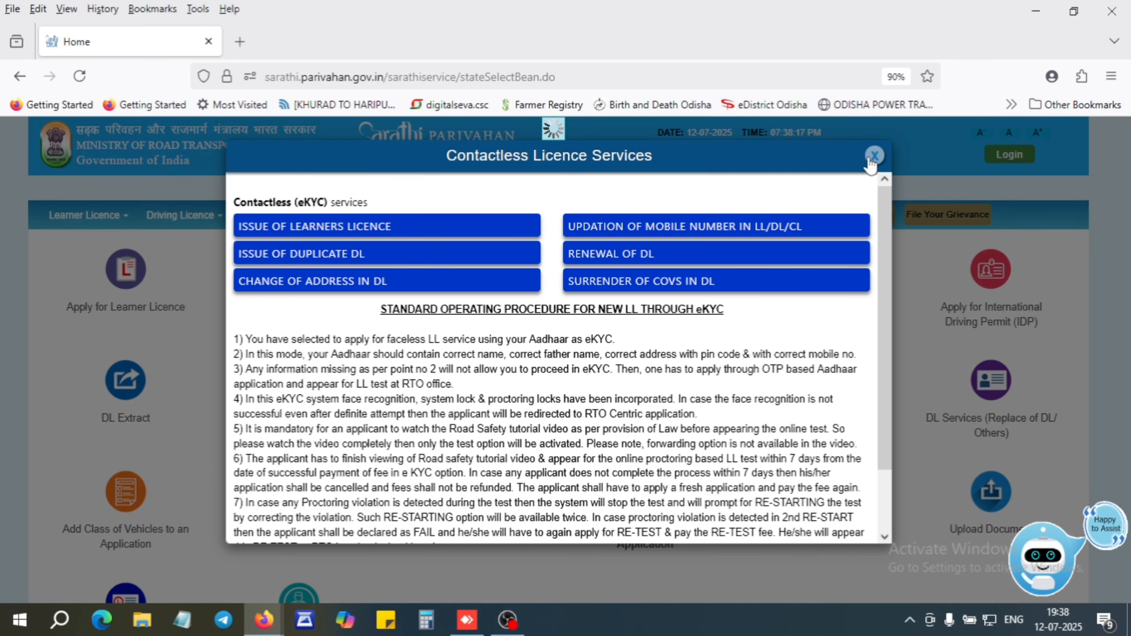
Dismiss the notice, start Apply for Driving Licence, and review the seven application stages.
left_click(873, 156)
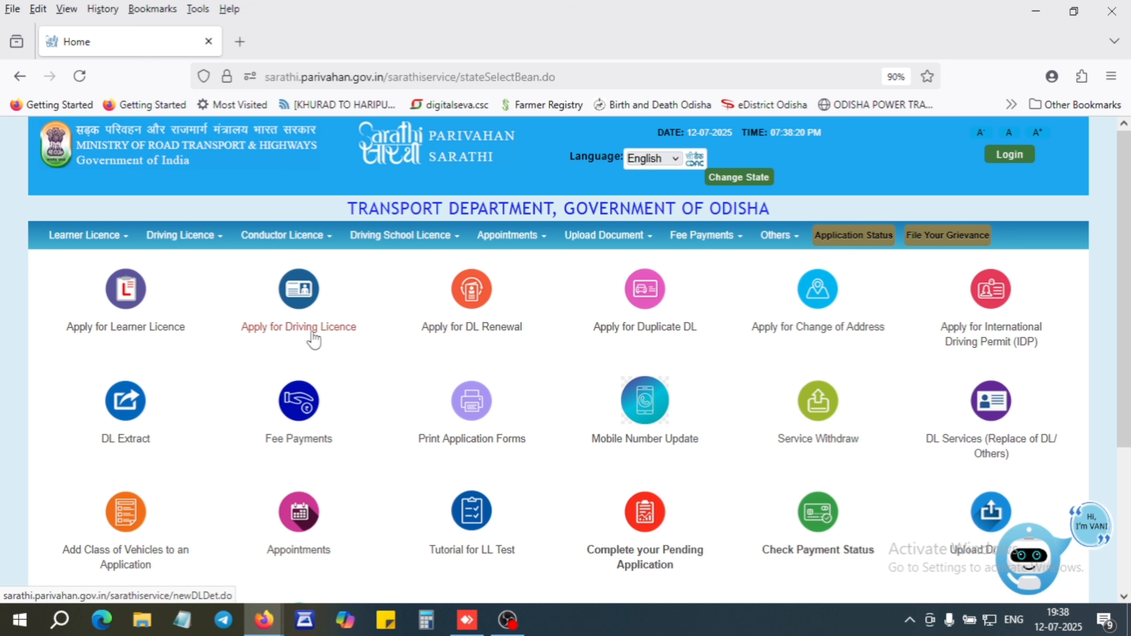
left_click(300, 299)
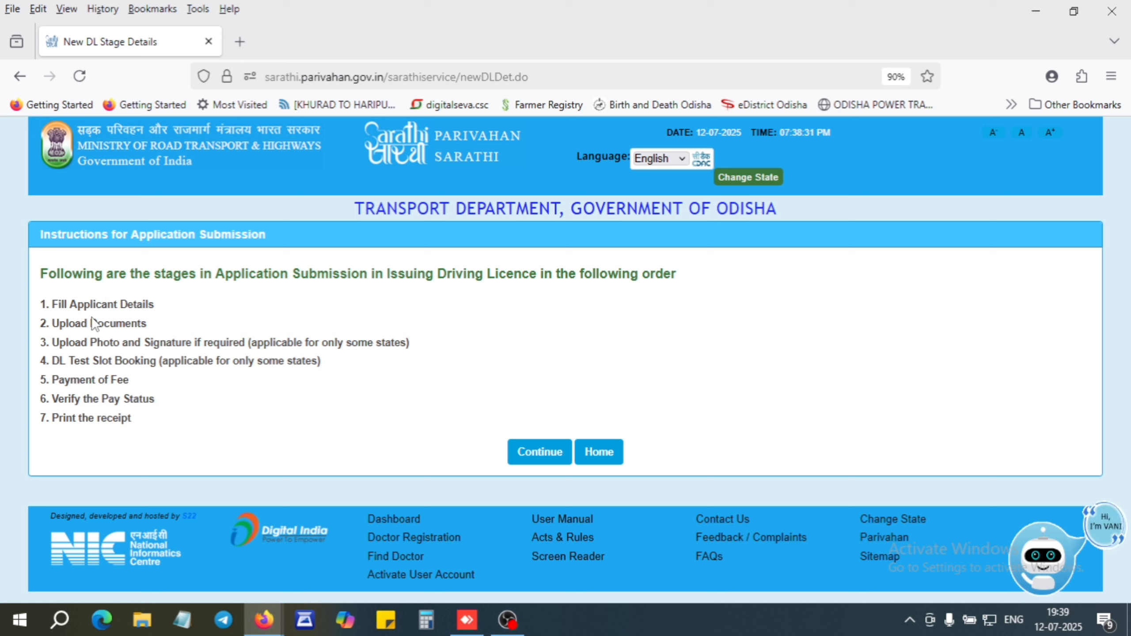
left_click_drag(58, 305, 132, 321)
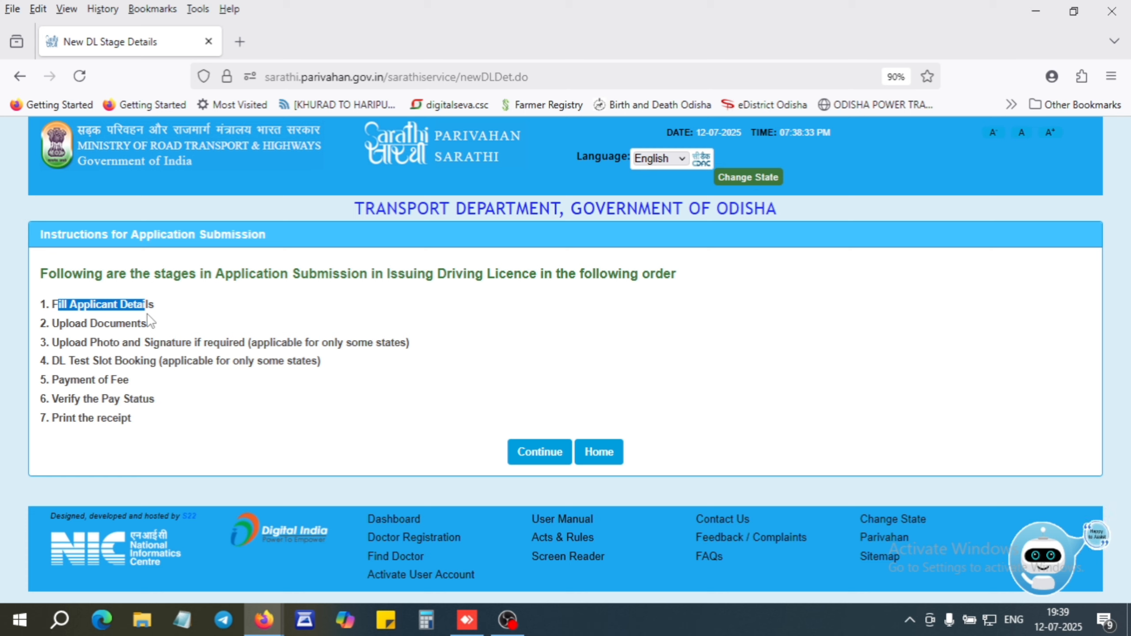
left_click_drag(58, 323, 313, 343)
left_click(366, 344)
left_click_drag(66, 361, 156, 400)
left_click(178, 367)
left_click(177, 387)
left_click(192, 405)
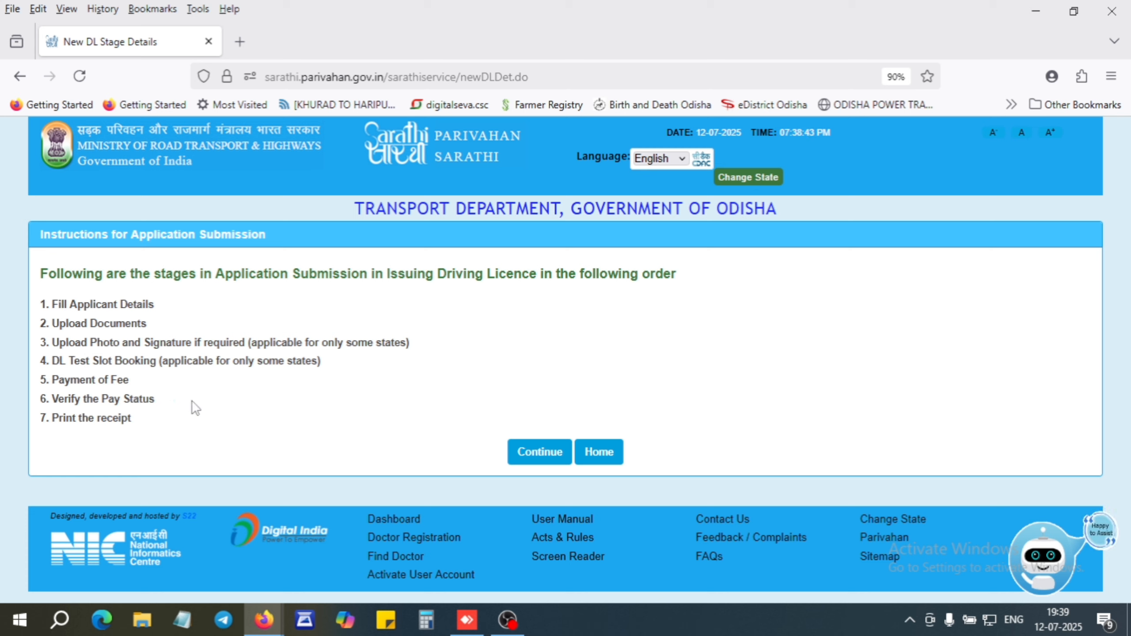
left_click_drag(78, 418, 129, 421)
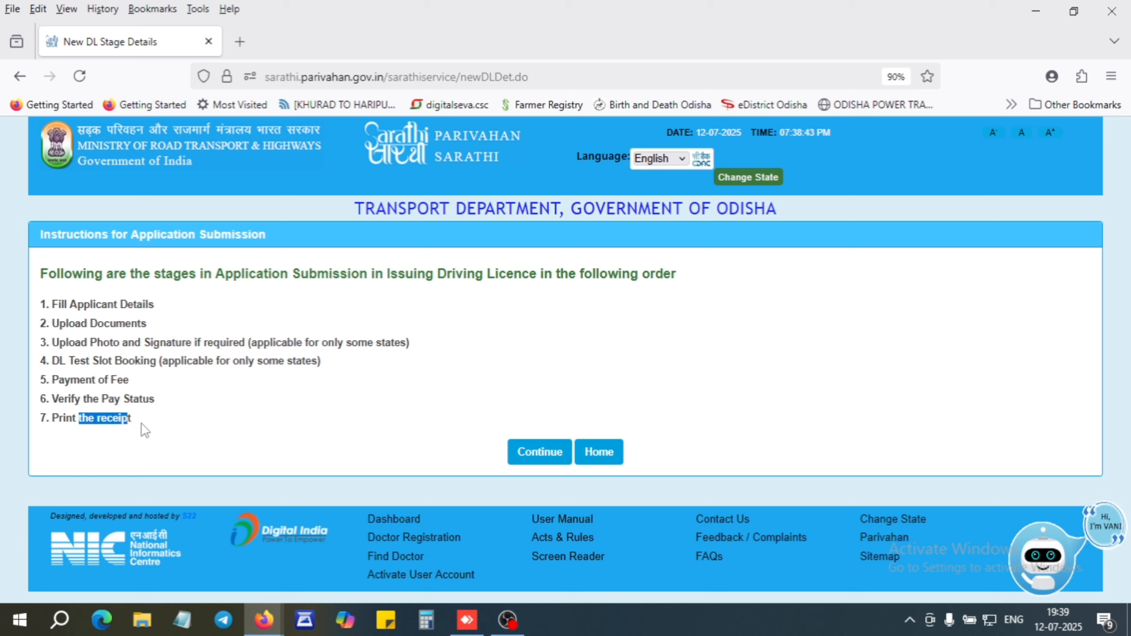
left_click(208, 427)
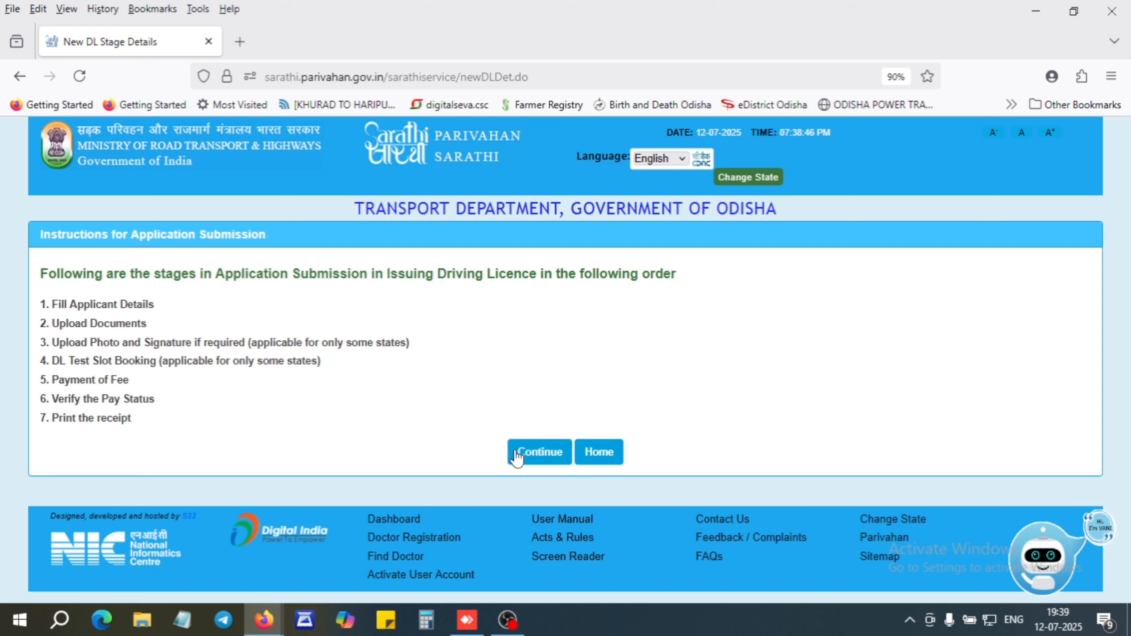
Continue to the application form and enter the learner's licence number.
left_click(541, 461)
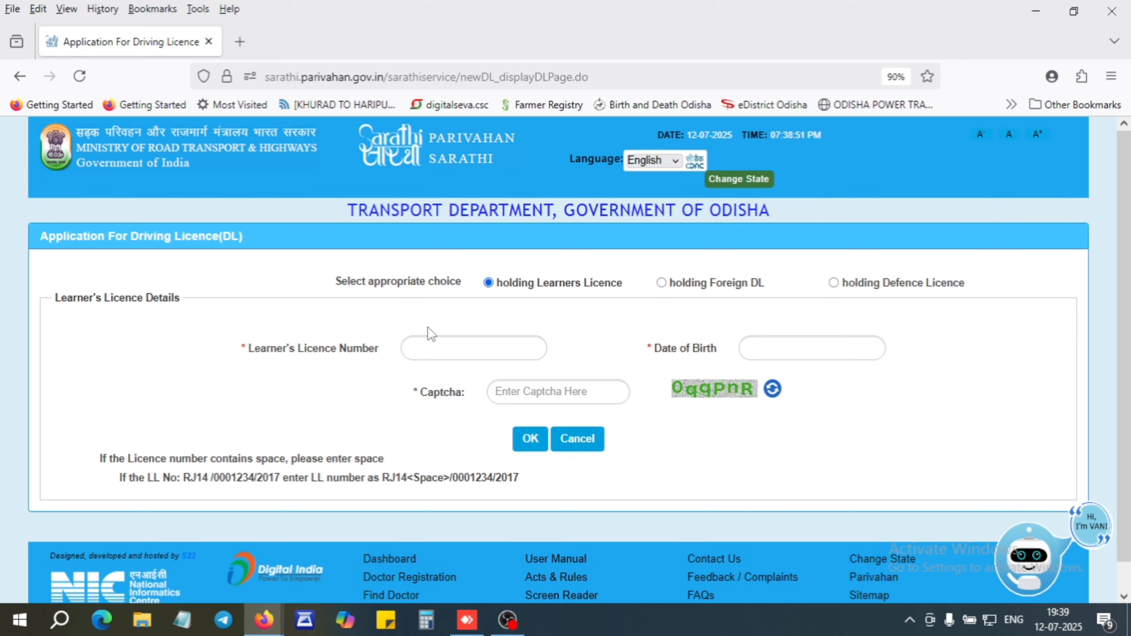
left_click(442, 346)
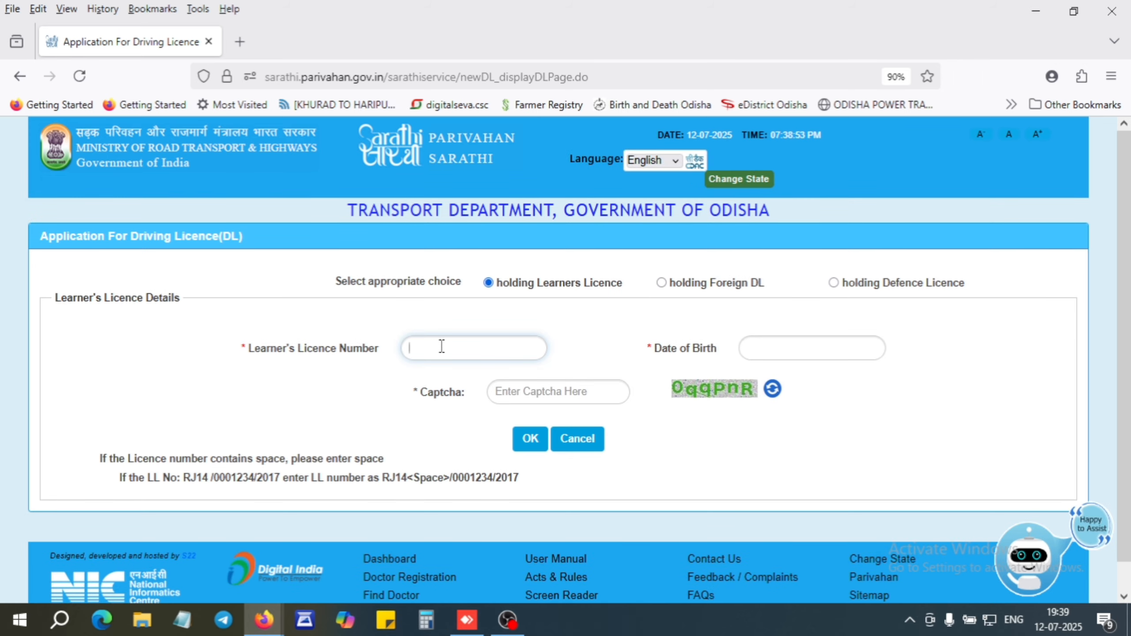
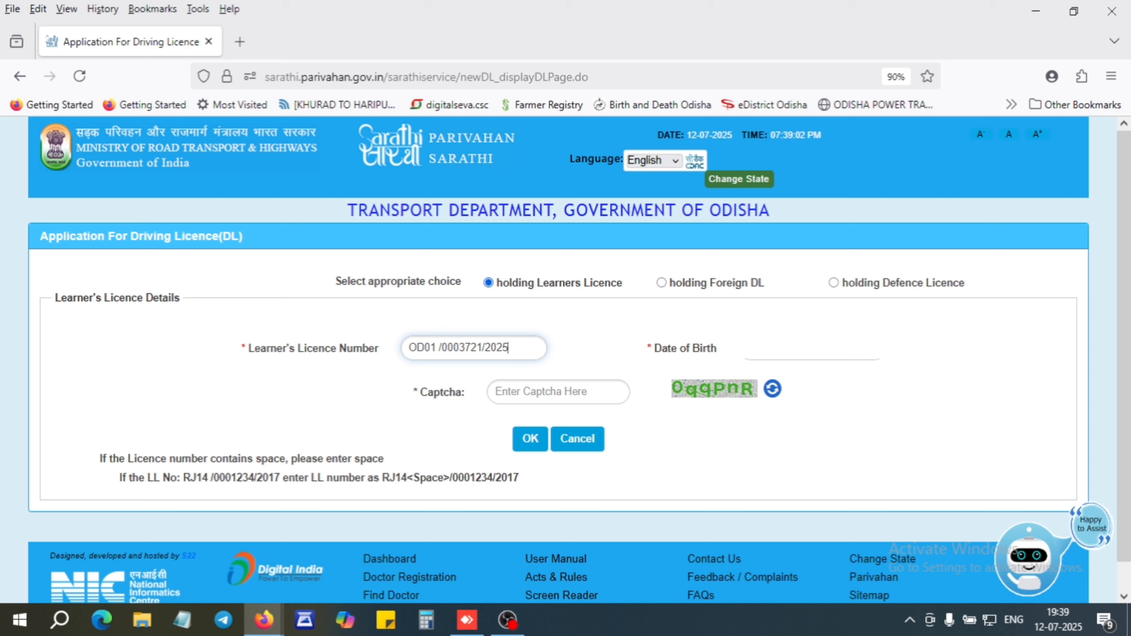
Set the date of birth to a day in April 1994.
left_click(811, 349)
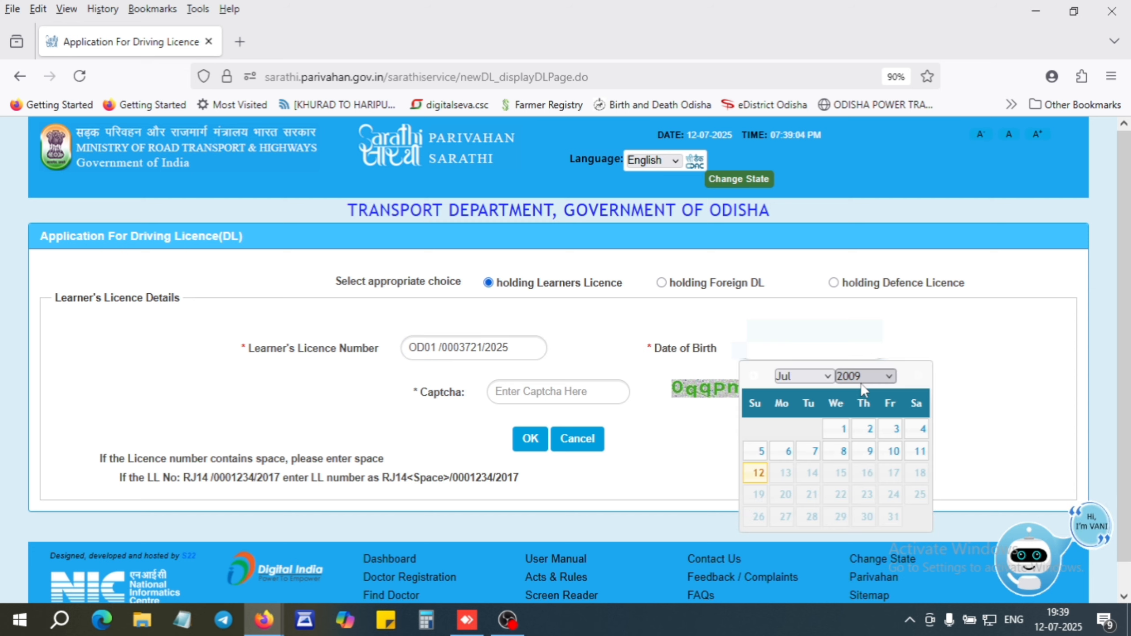
left_click(862, 377)
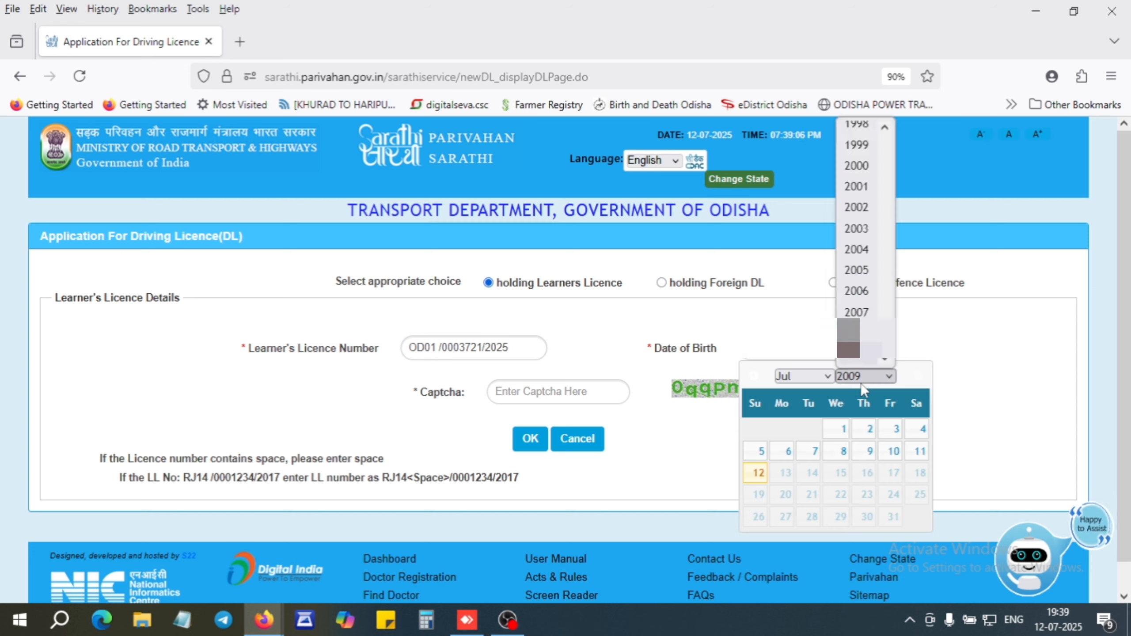
type("1994")
key("Return")
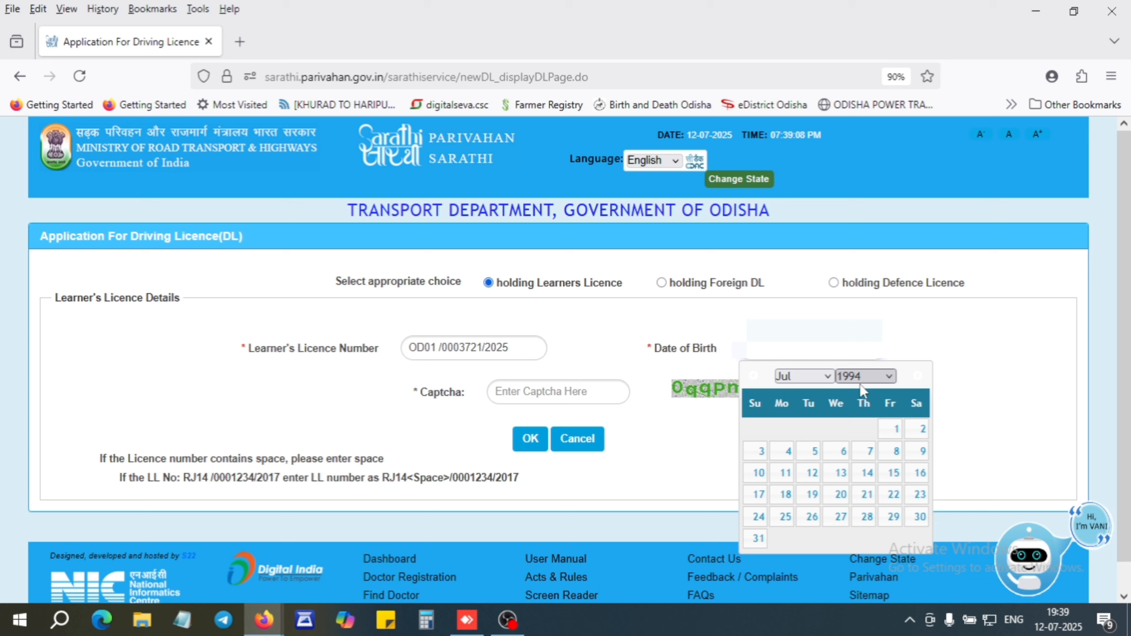
left_click(800, 379)
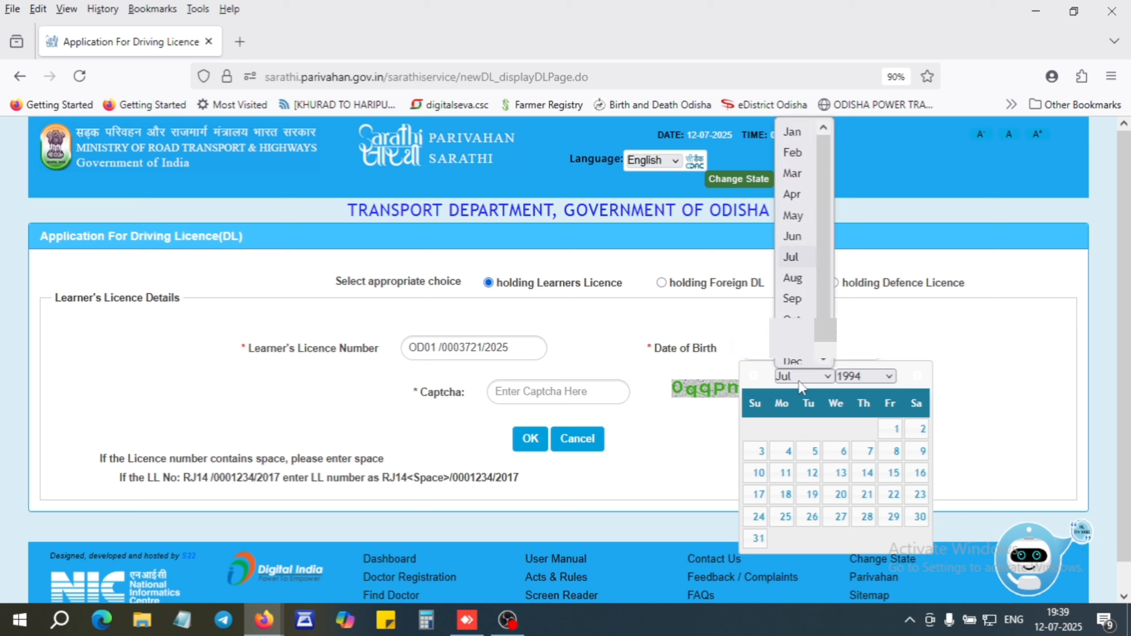
left_click(800, 195)
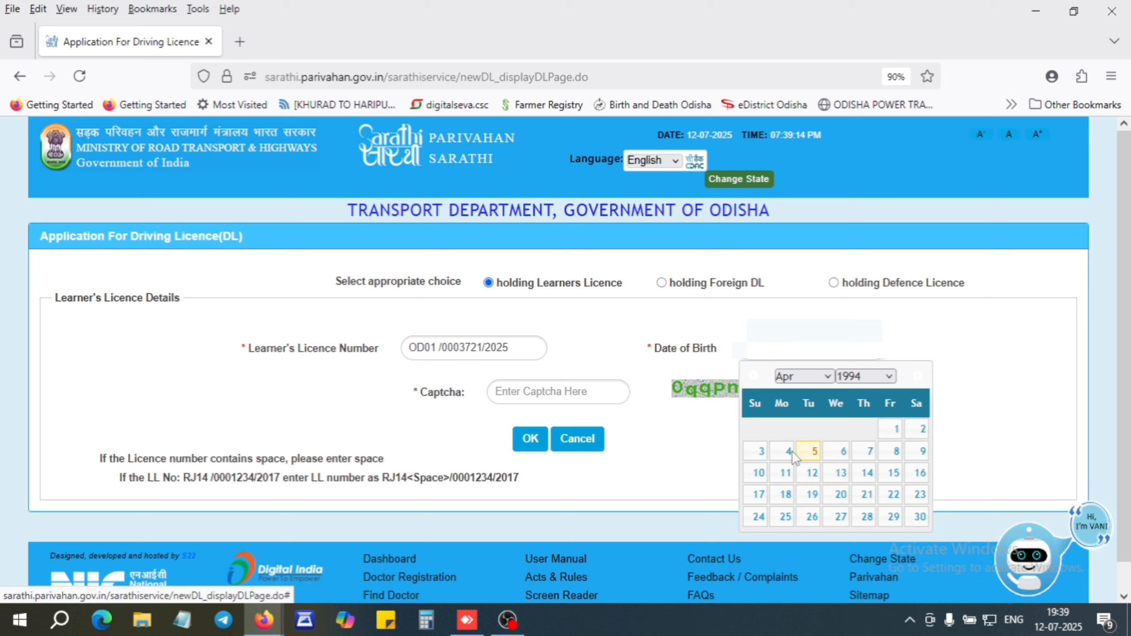
left_click(761, 453)
Type the captcha shown in the image, correcting a mistyped entry.
left_click(562, 392)
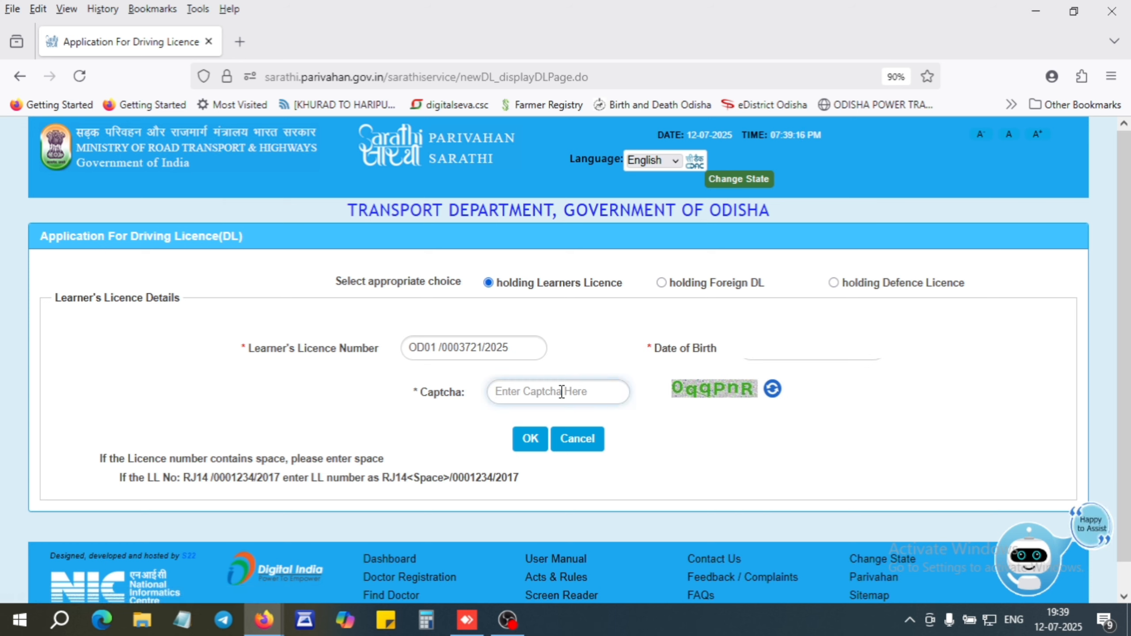
type("0QQ")
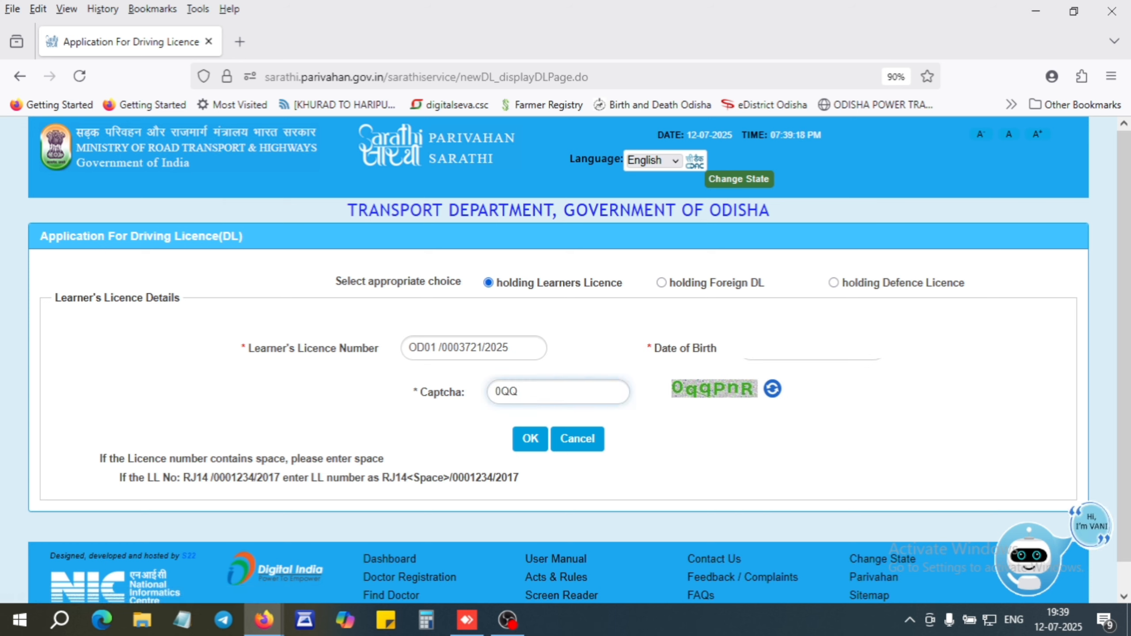
key("BackSpace")
key("BackSpace")
type("qq")
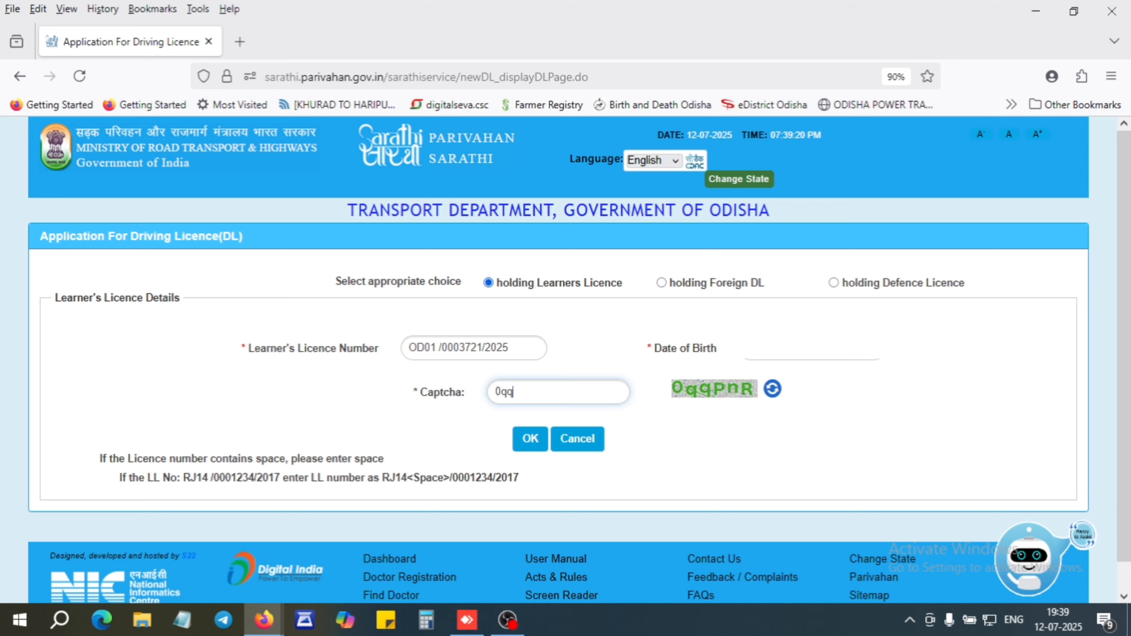
type("Pn")
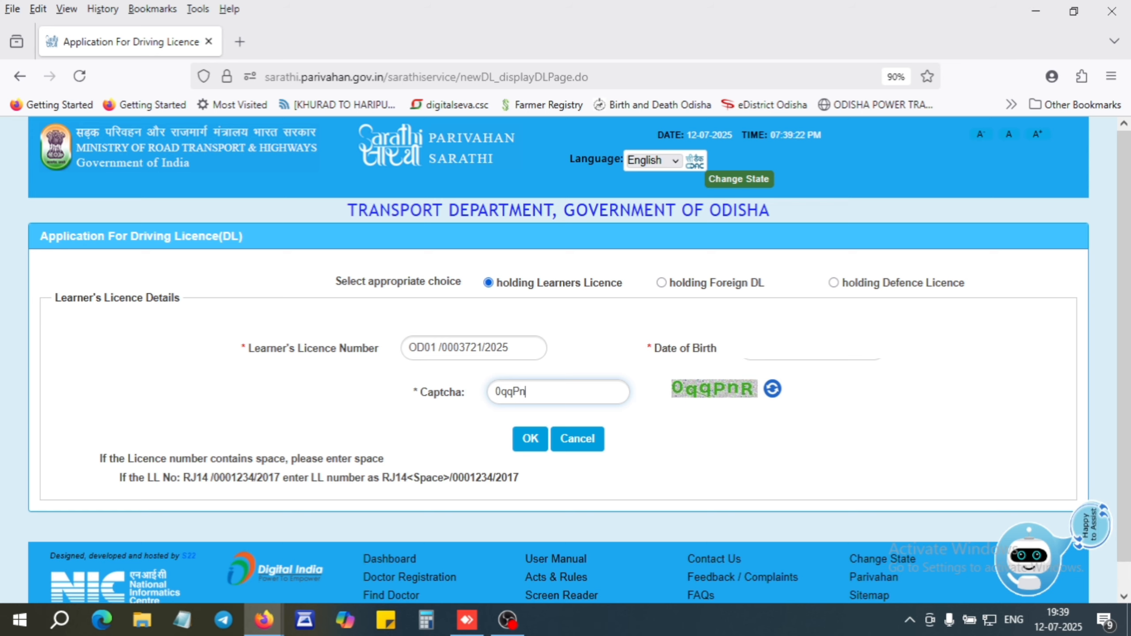
type("R")
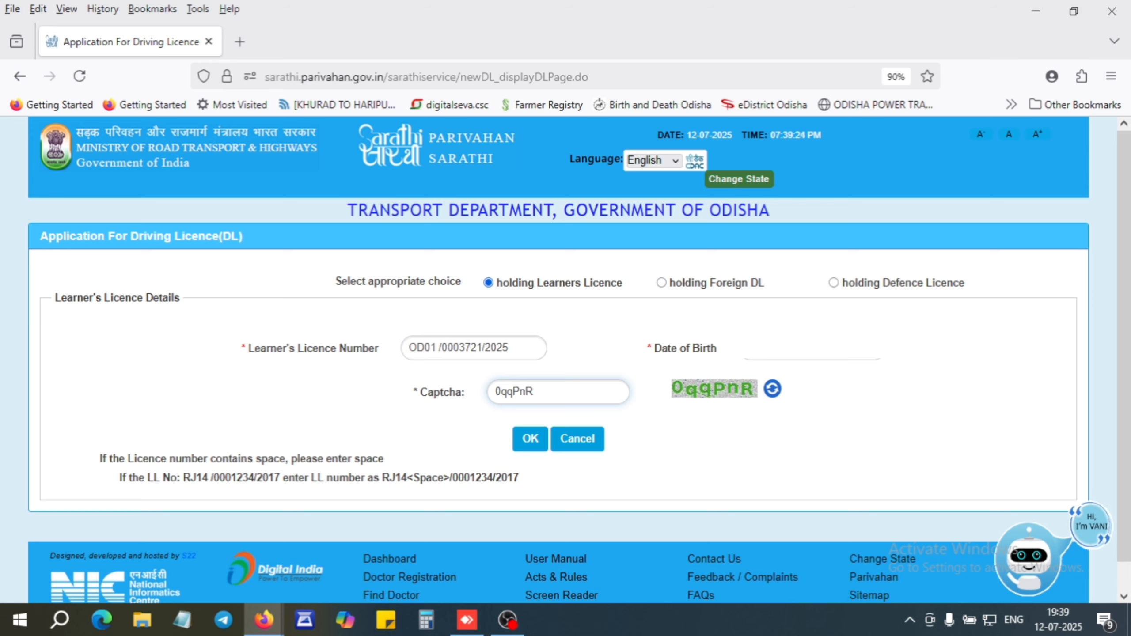
Submit the learner's licence details and begin the mobile authentication captcha.
left_click(531, 445)
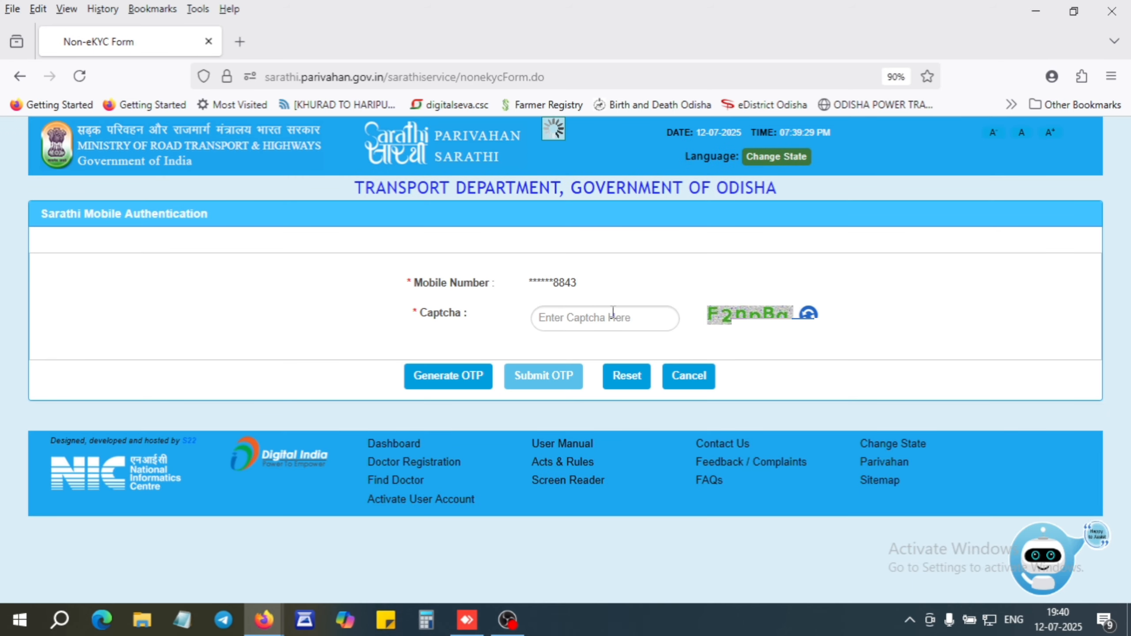
left_click(611, 317)
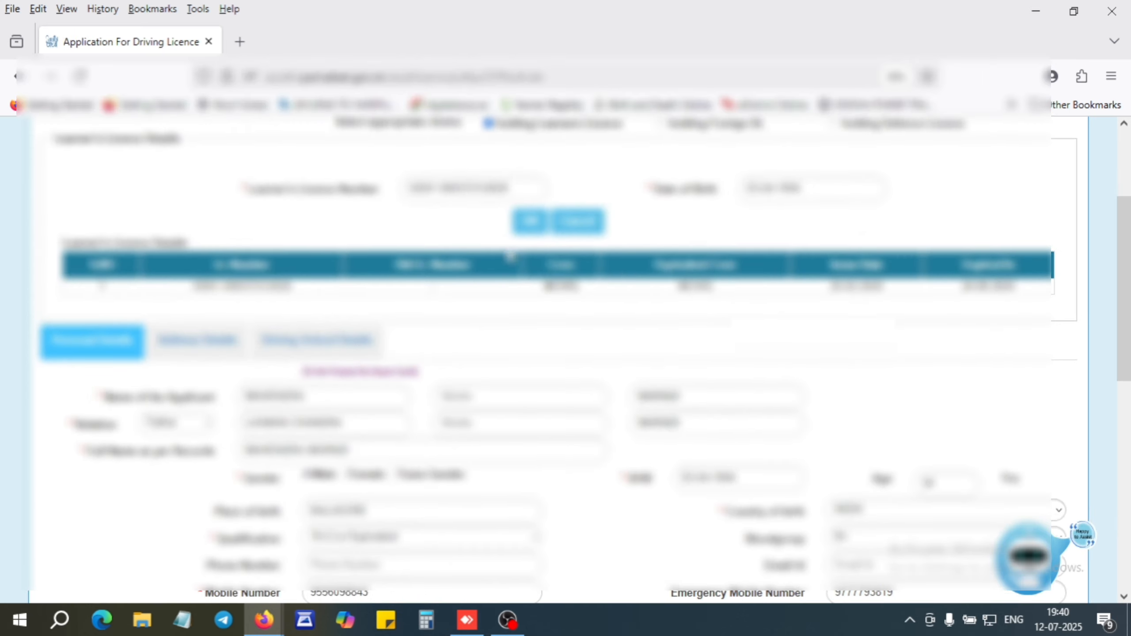
Check the RTO office list and add Motor Cycle with Gear (Non Transport) as the vehicle class.
scroll(350, 450, "down", 10)
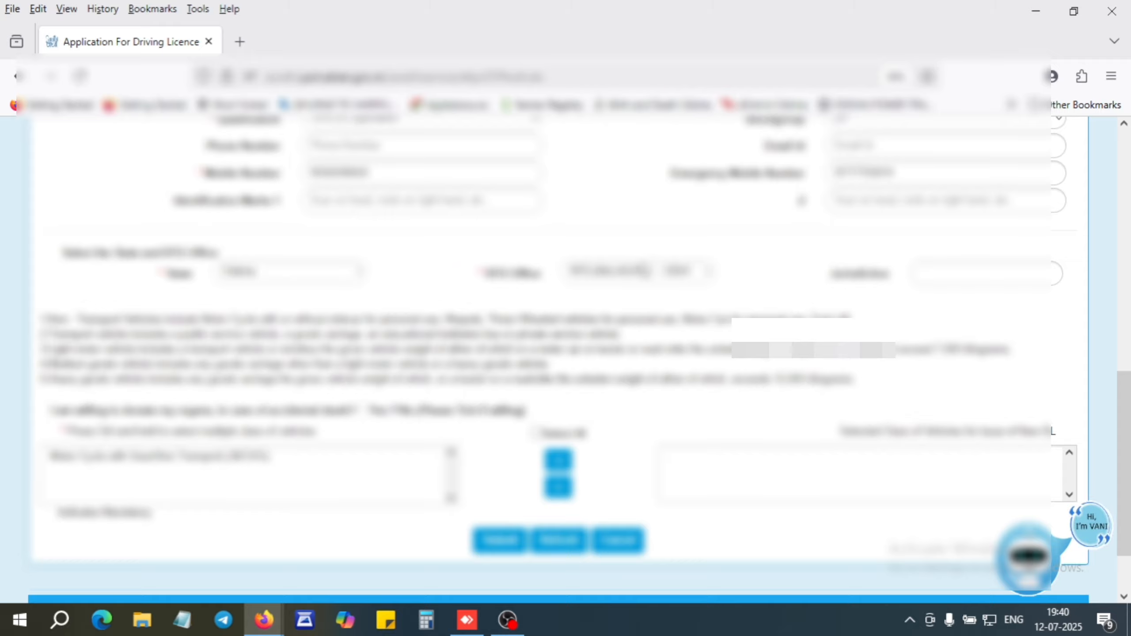
left_click_drag(1129, 407, 1130, 360)
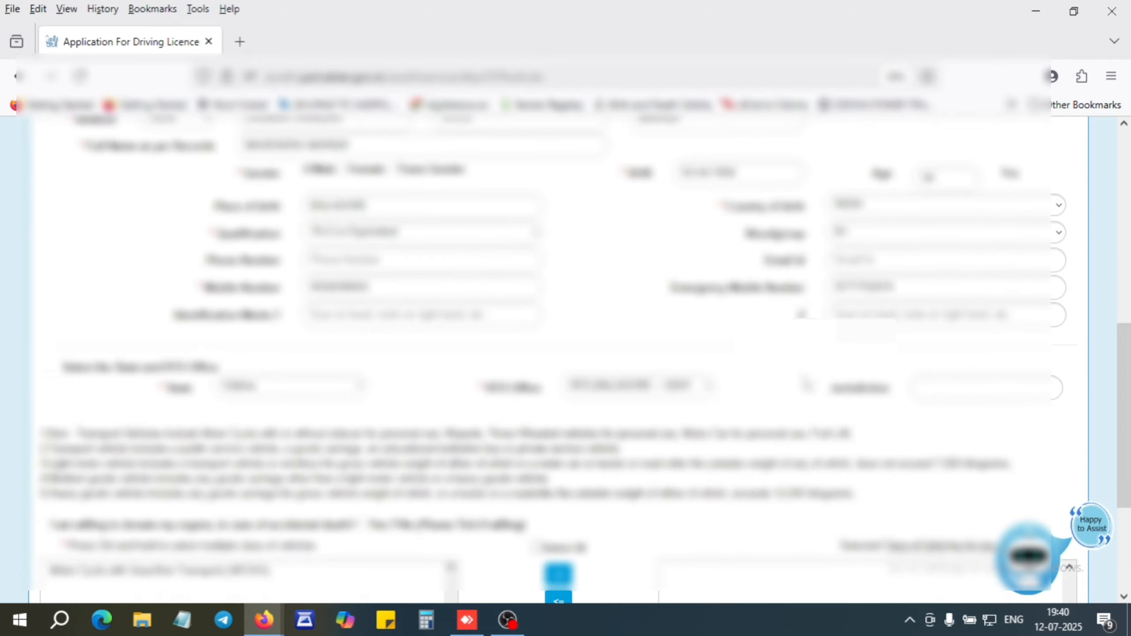
left_click(680, 396)
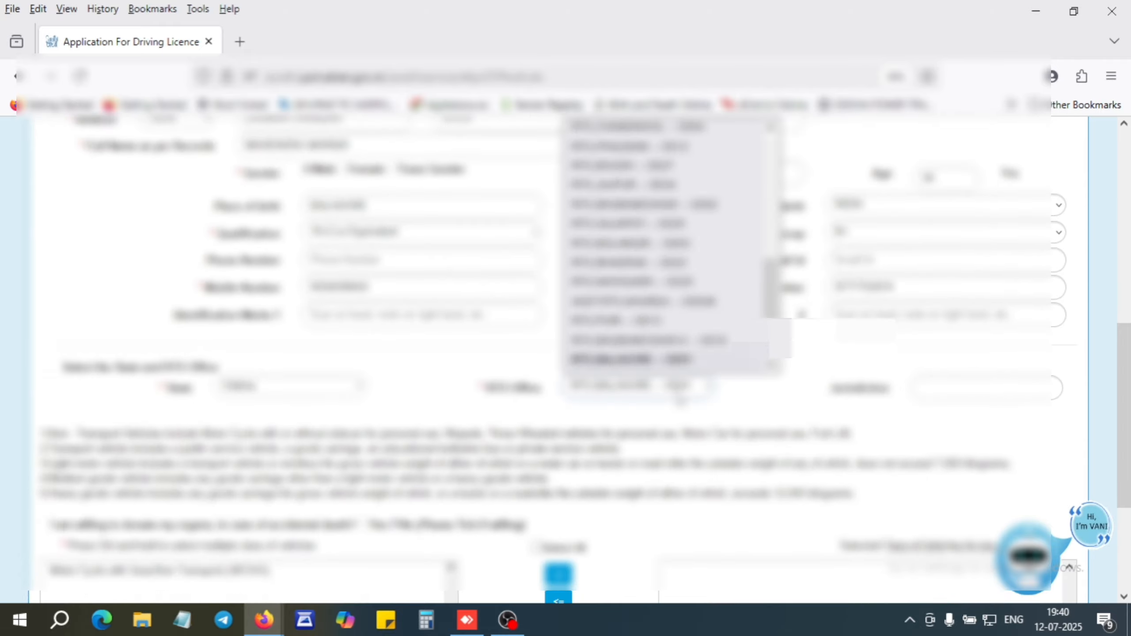
left_click(681, 399)
left_click_drag(1129, 404, 1130, 388)
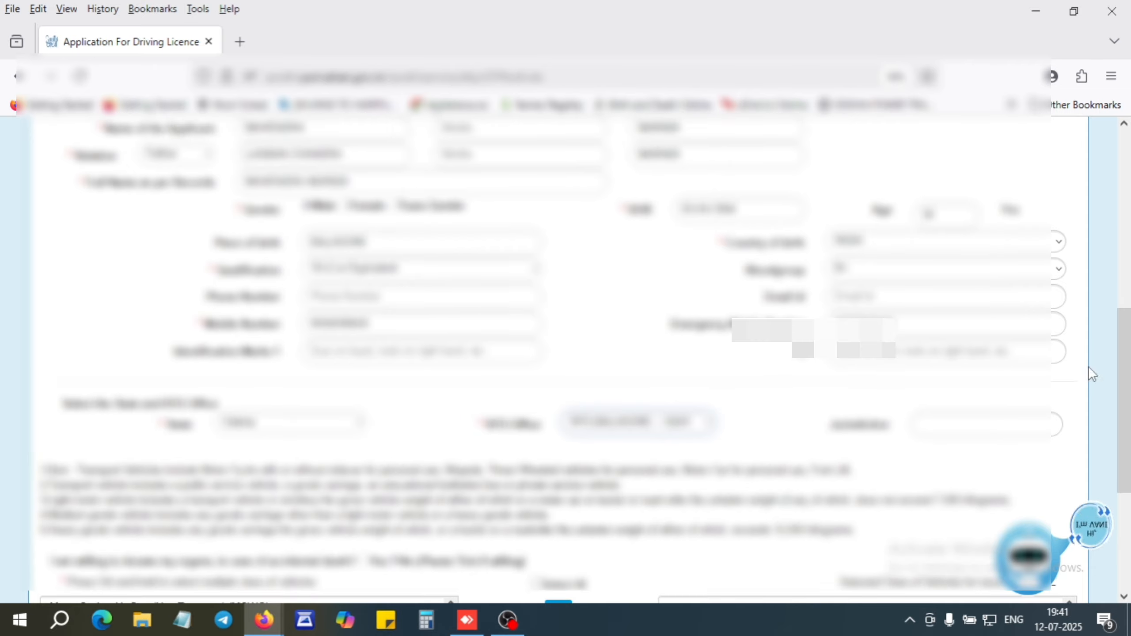
scroll(1089, 372, "down", 5)
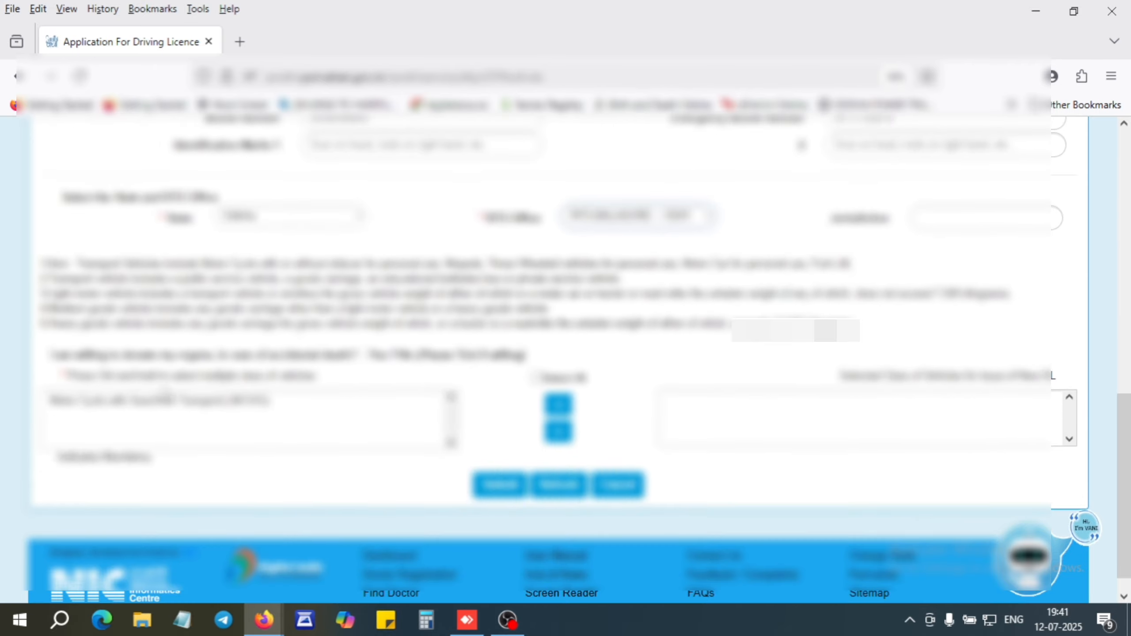
left_click(151, 408)
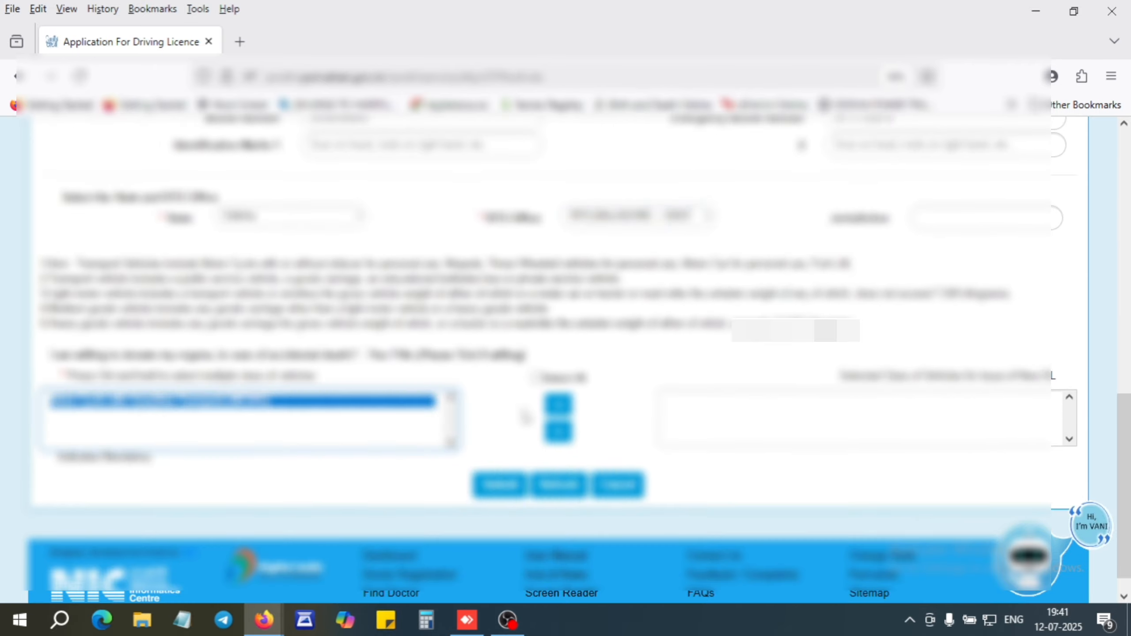
left_click(563, 408)
Submit the driving licence application and acknowledge both confirmation alerts.
scroll(1127, 467, "down", 1)
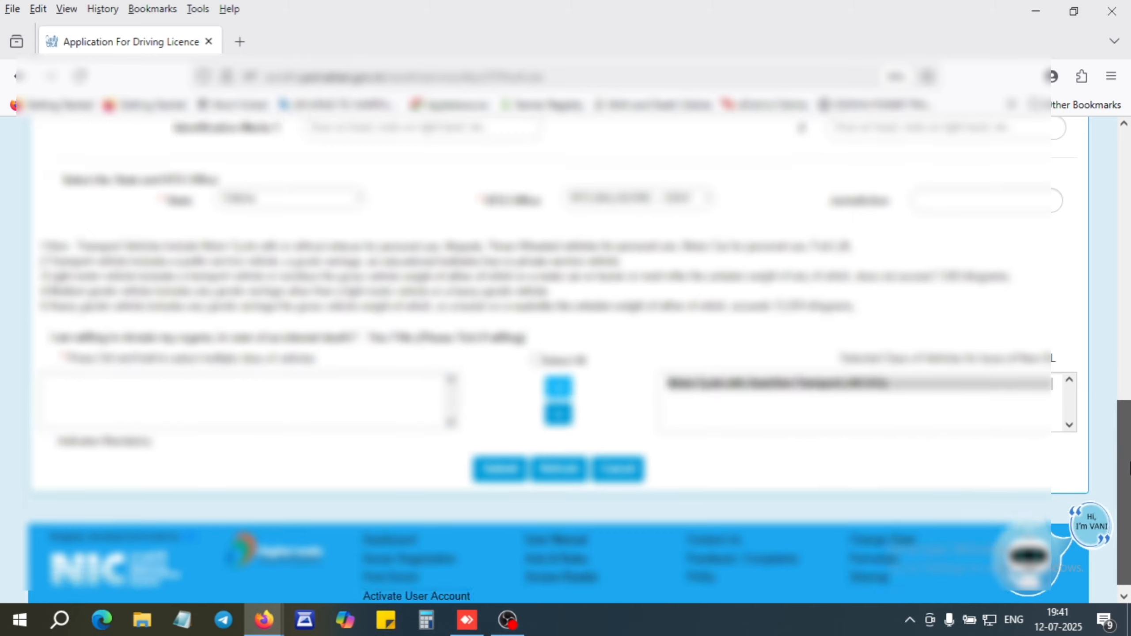
left_click(499, 462)
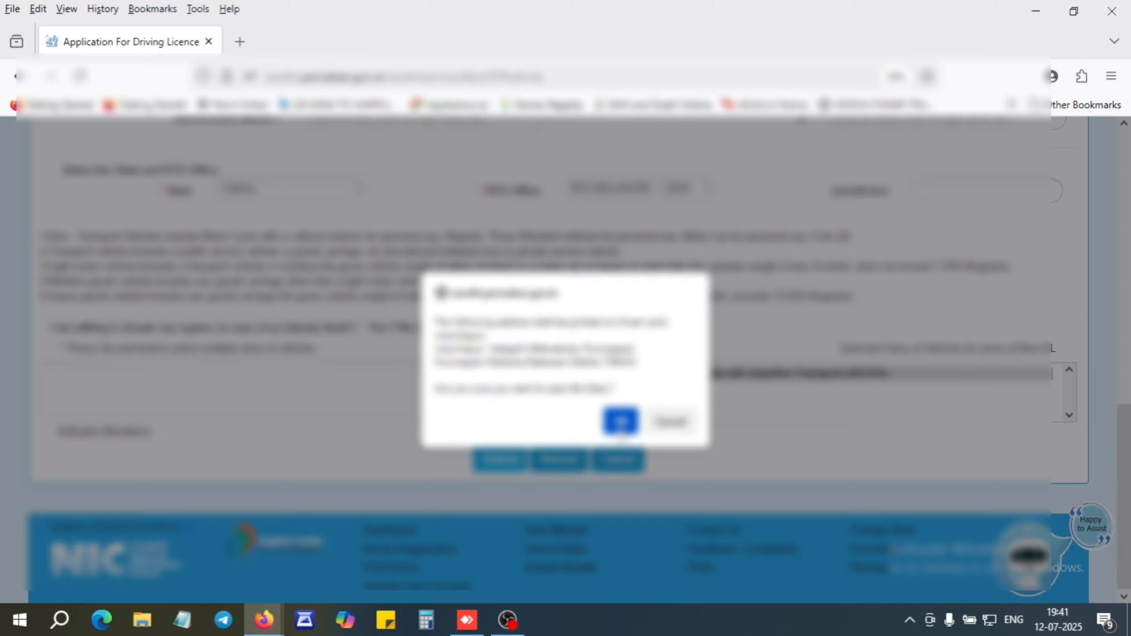
left_click(622, 428)
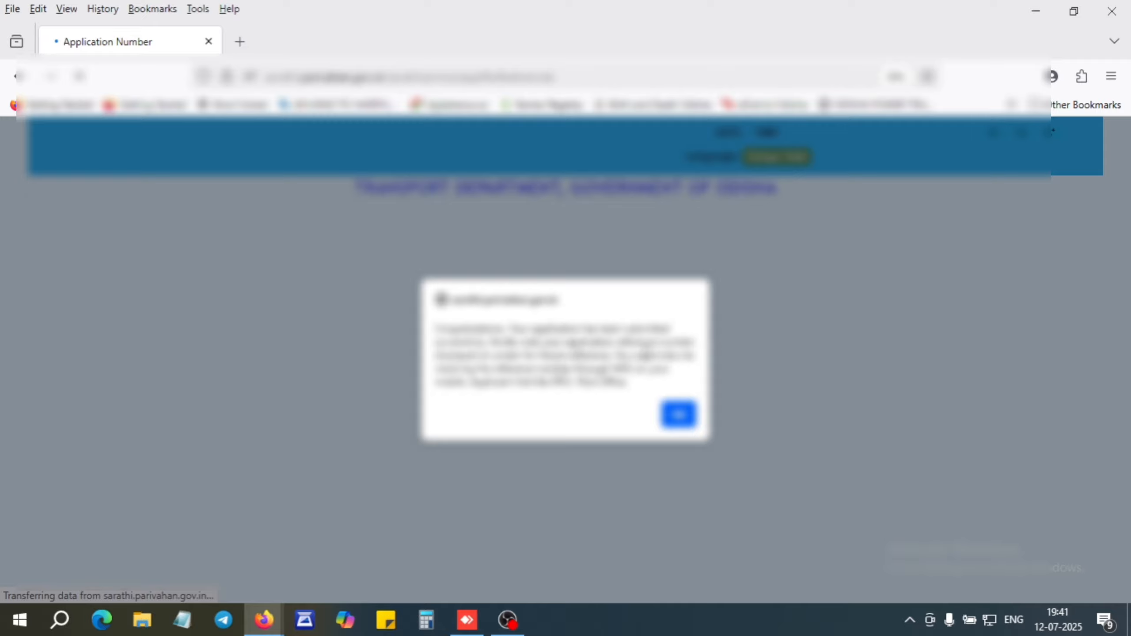
left_click(678, 414)
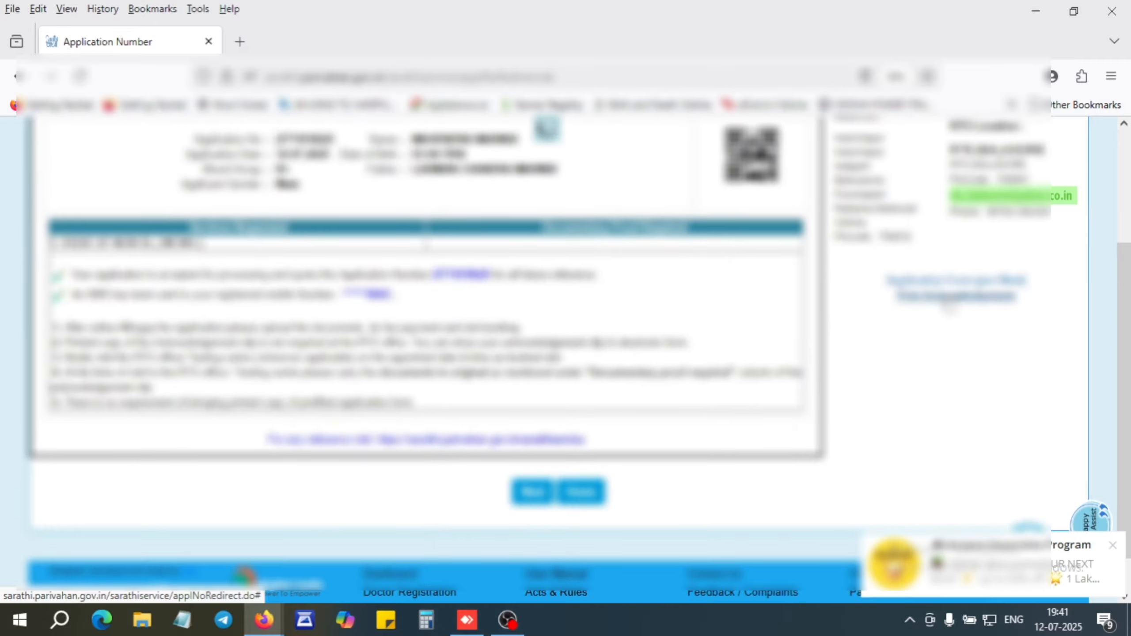
Print the application reference slip and go to the Application Status page.
left_click(947, 295)
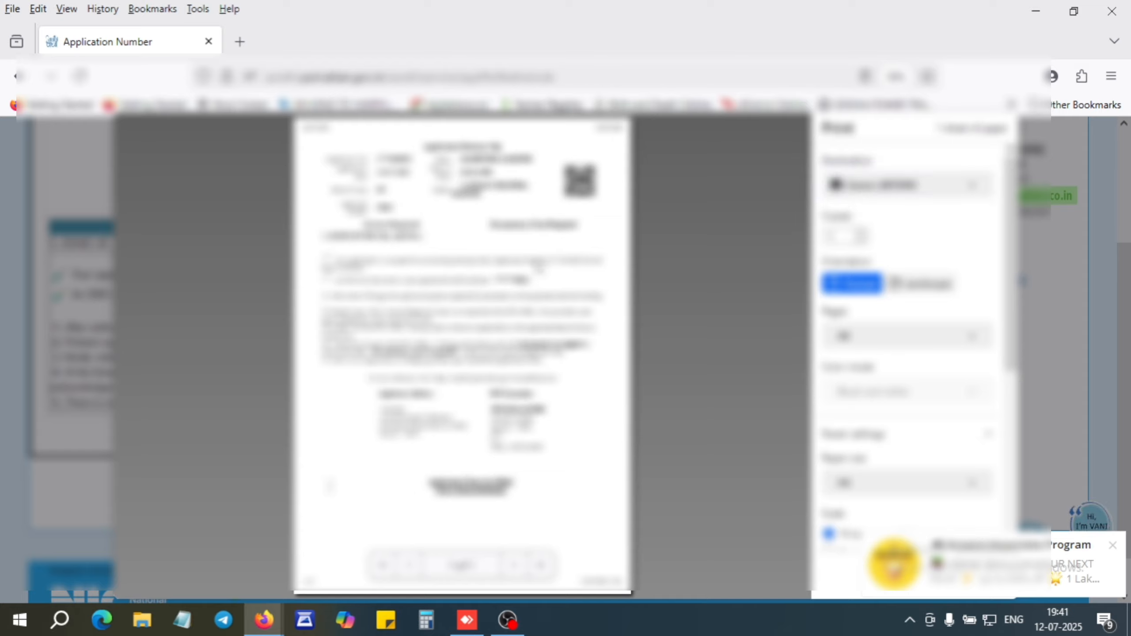
left_click(1113, 547)
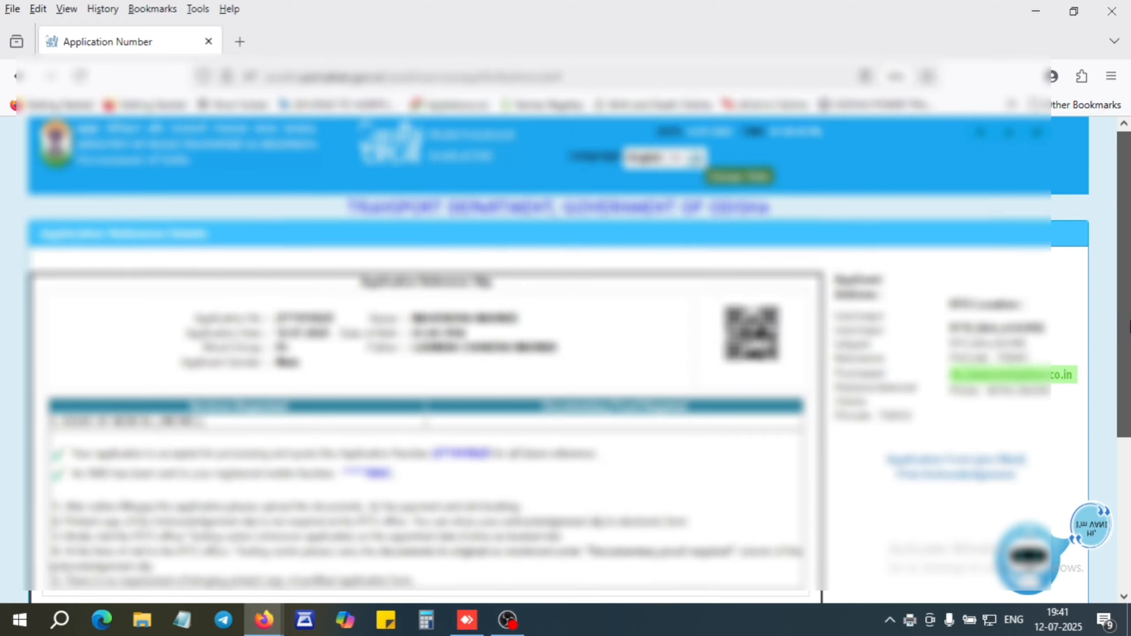
scroll(561, 441, "down", 5)
left_click(572, 448)
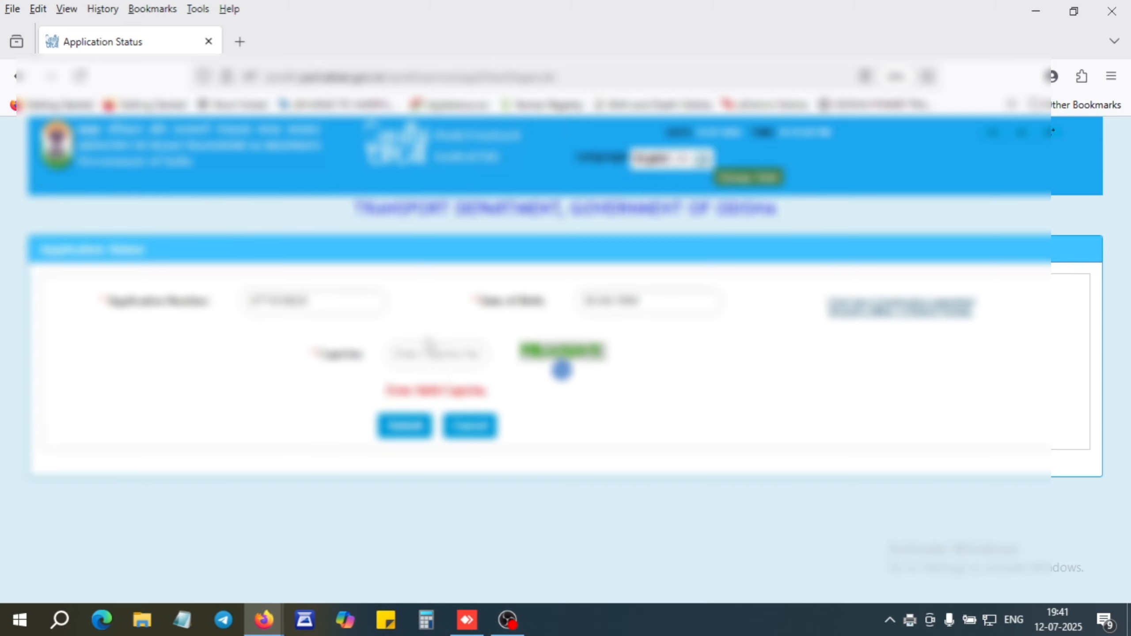
Enter the captcha, check the application status, and proceed with Fee Payment.
type("8")
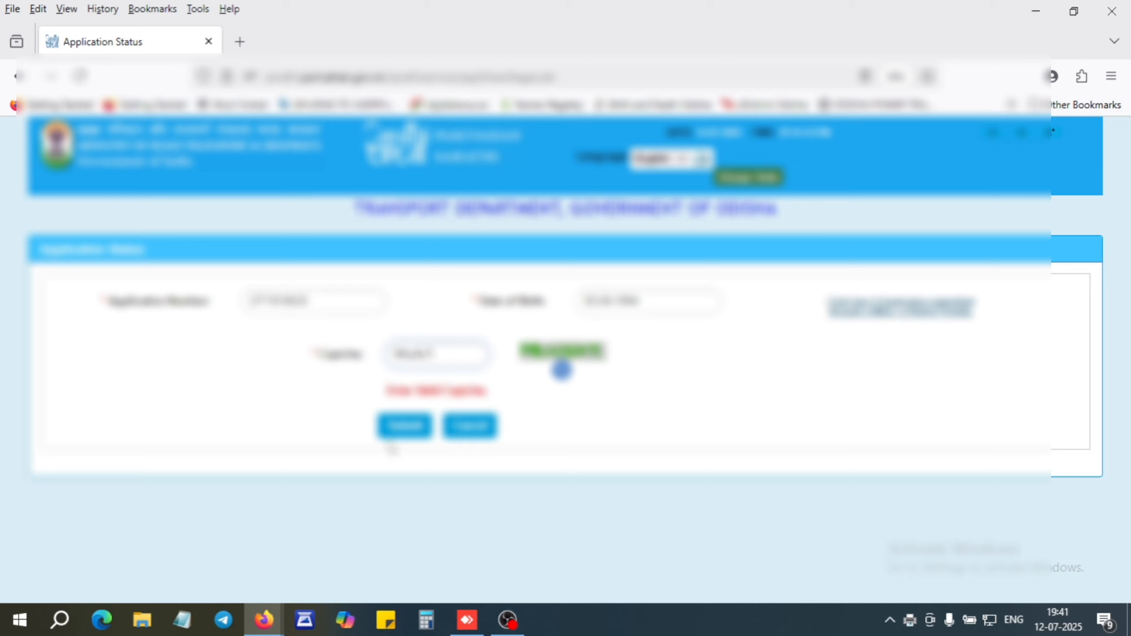
left_click(403, 432)
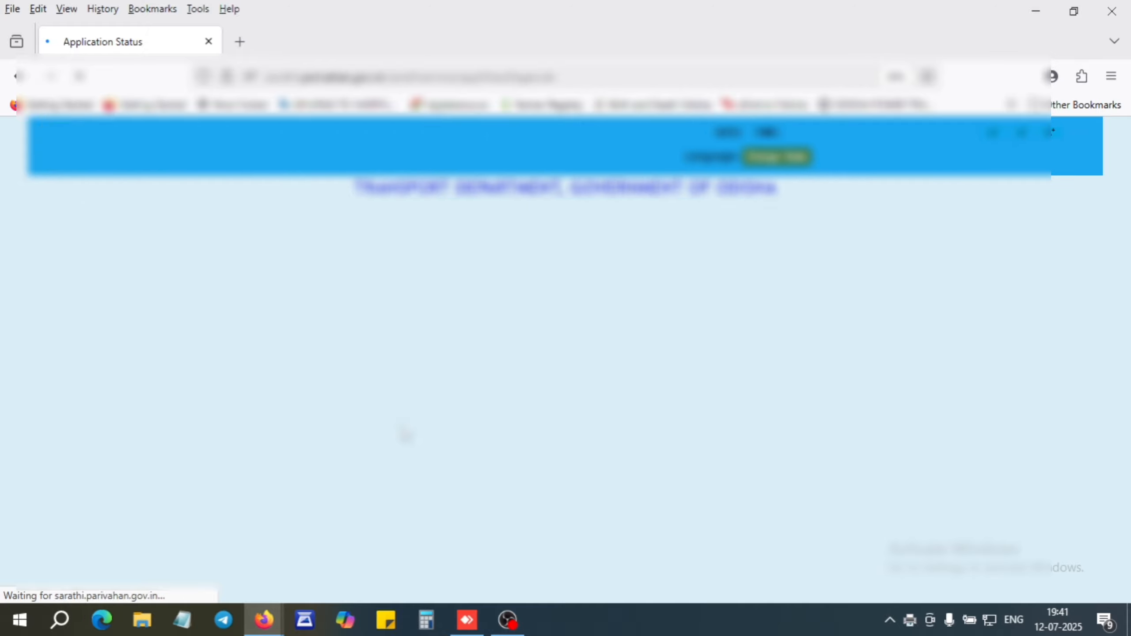
scroll(312, 423, "down", 10)
scroll(257, 416, "down", 2)
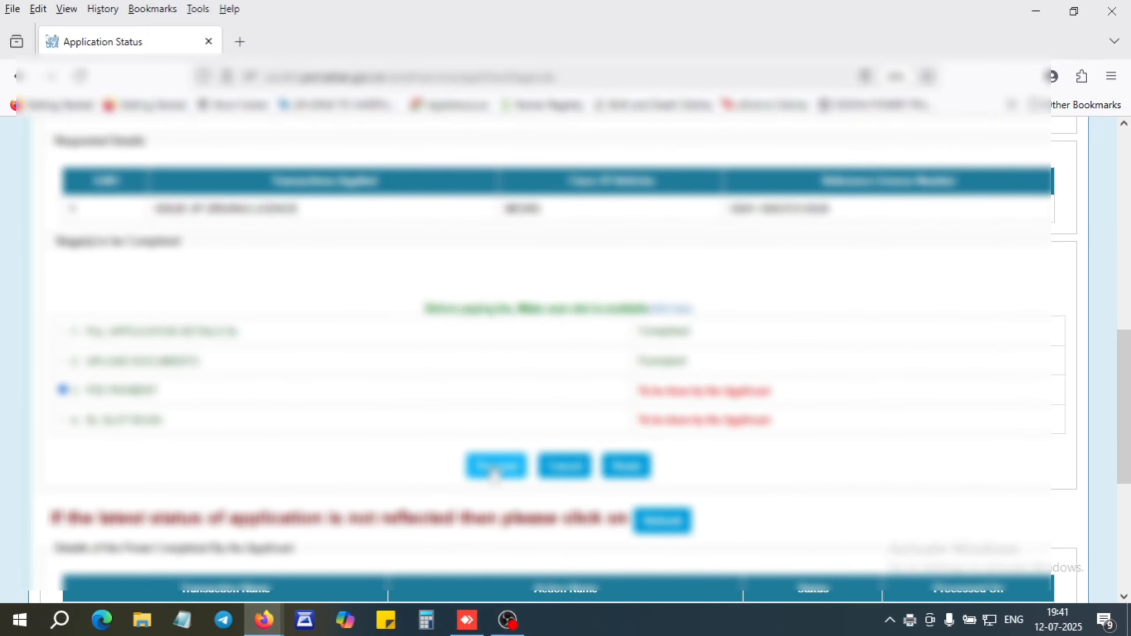
left_click(495, 468)
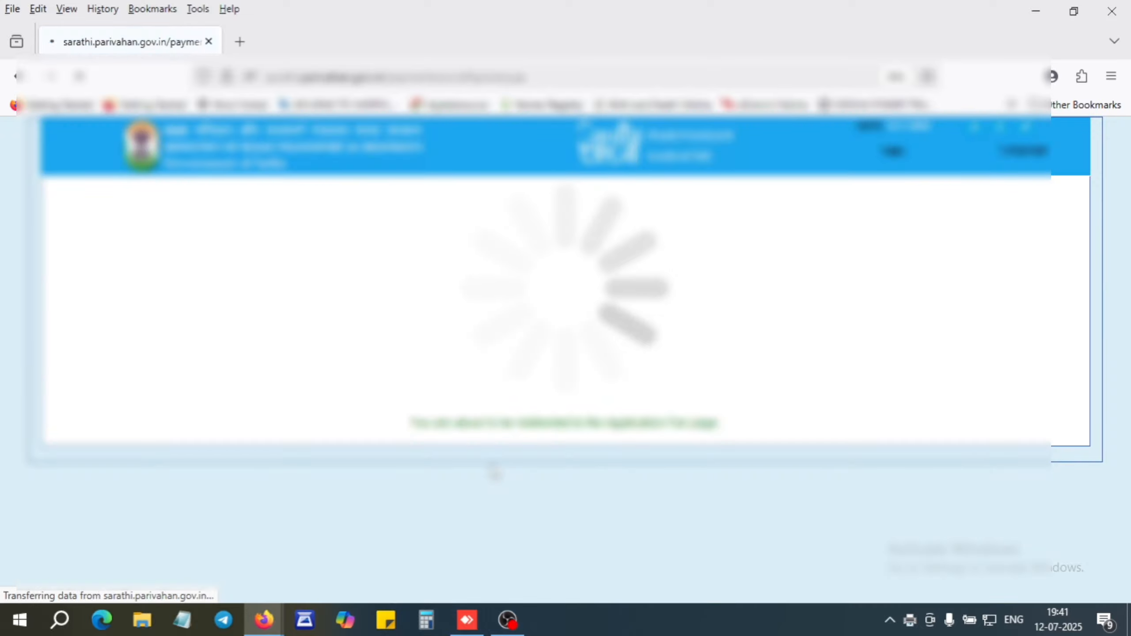
Choose a payment gateway, enter the captcha, and attempt Pay Now for the application fee.
scroll(391, 370, "down", 2)
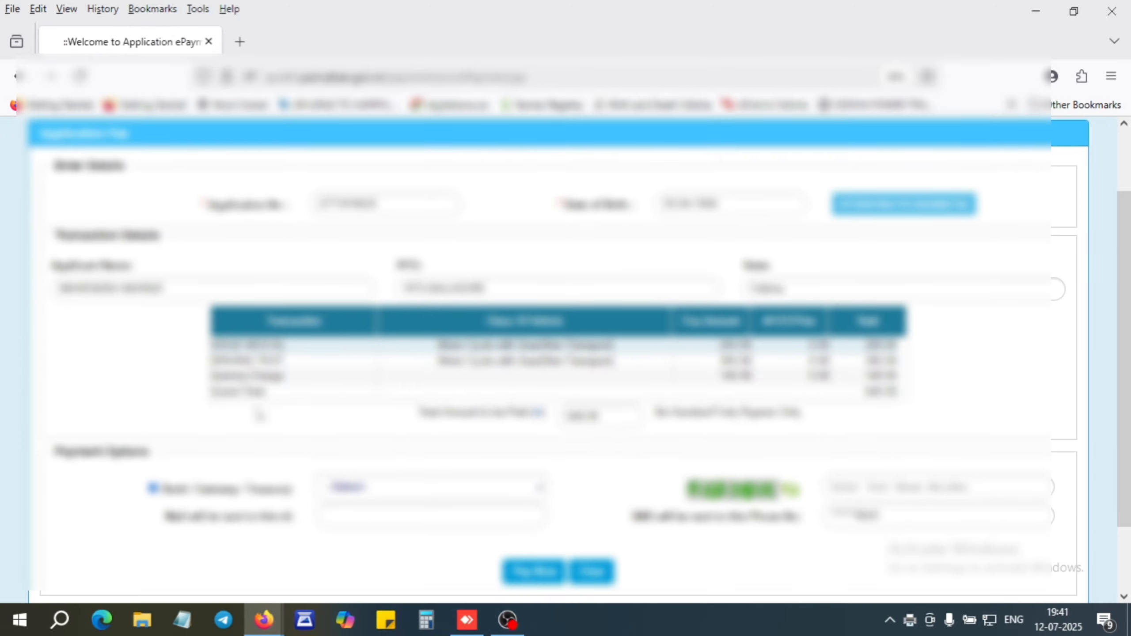
left_click(397, 493)
left_click(369, 532)
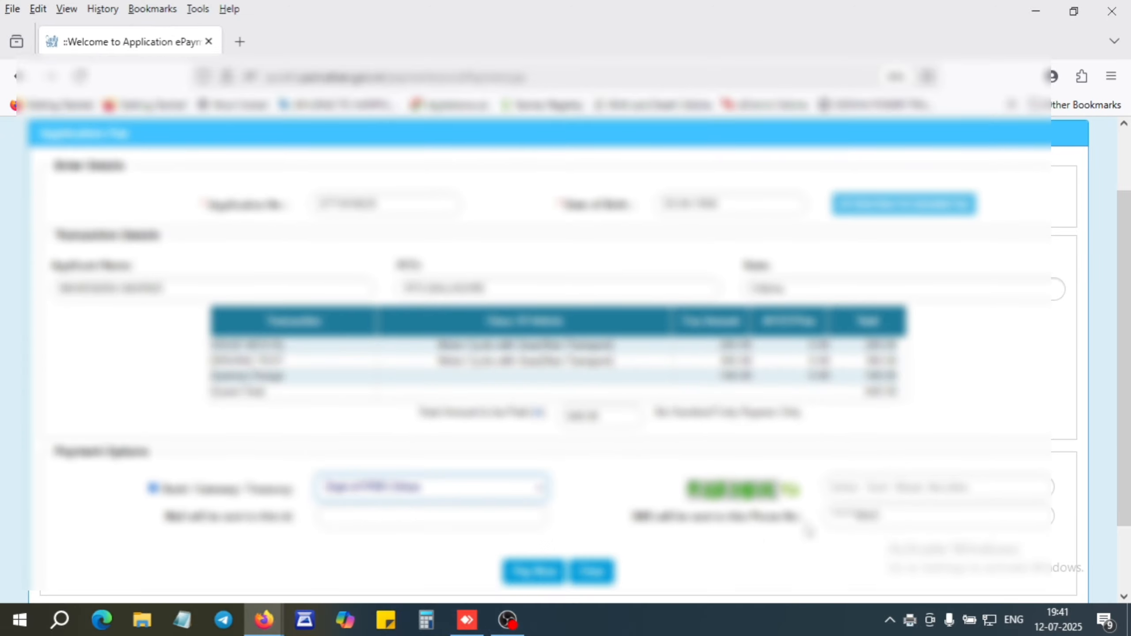
left_click(874, 490)
type("9")
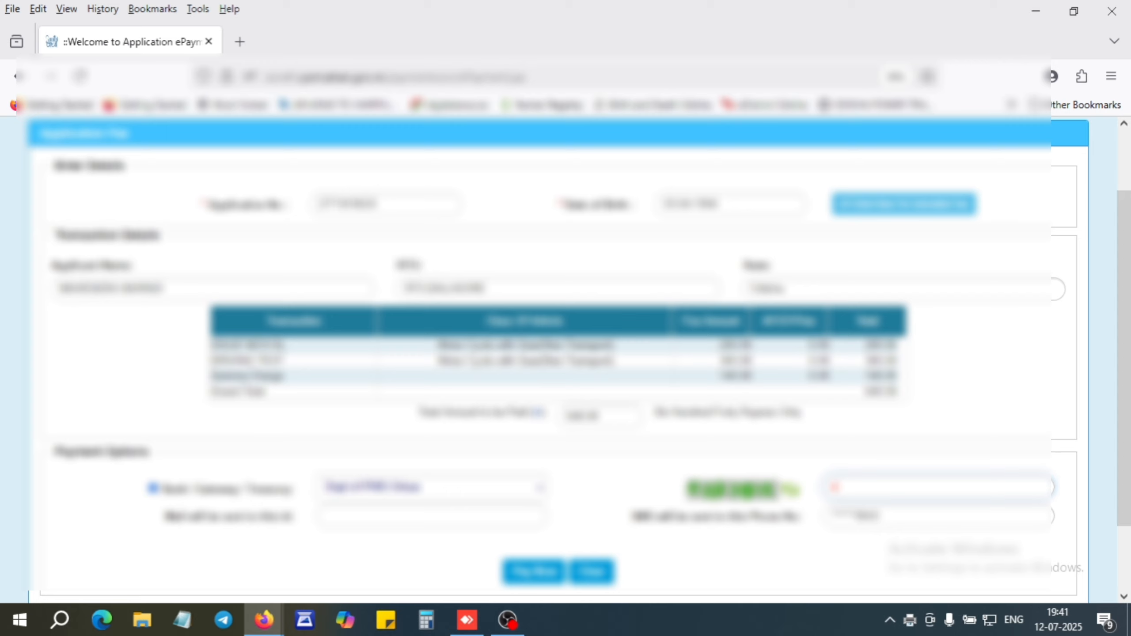
type("8")
key("BackSpace")
type("8")
key("BackSpace")
type("8")
key("BackSpace")
type("888ex")
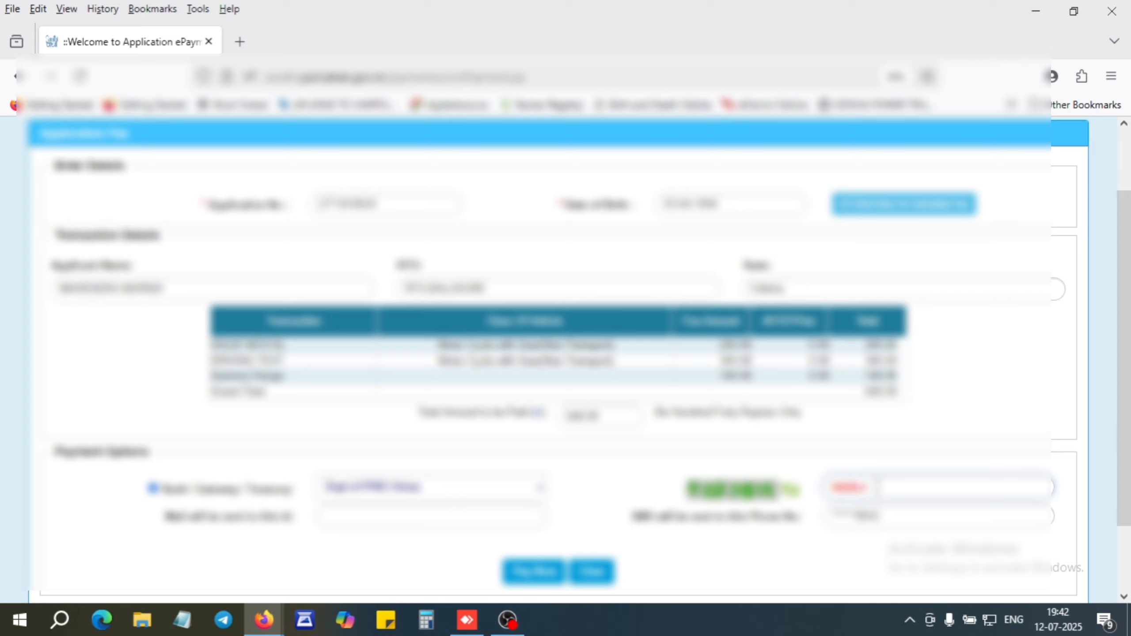
type("e")
left_click(539, 580)
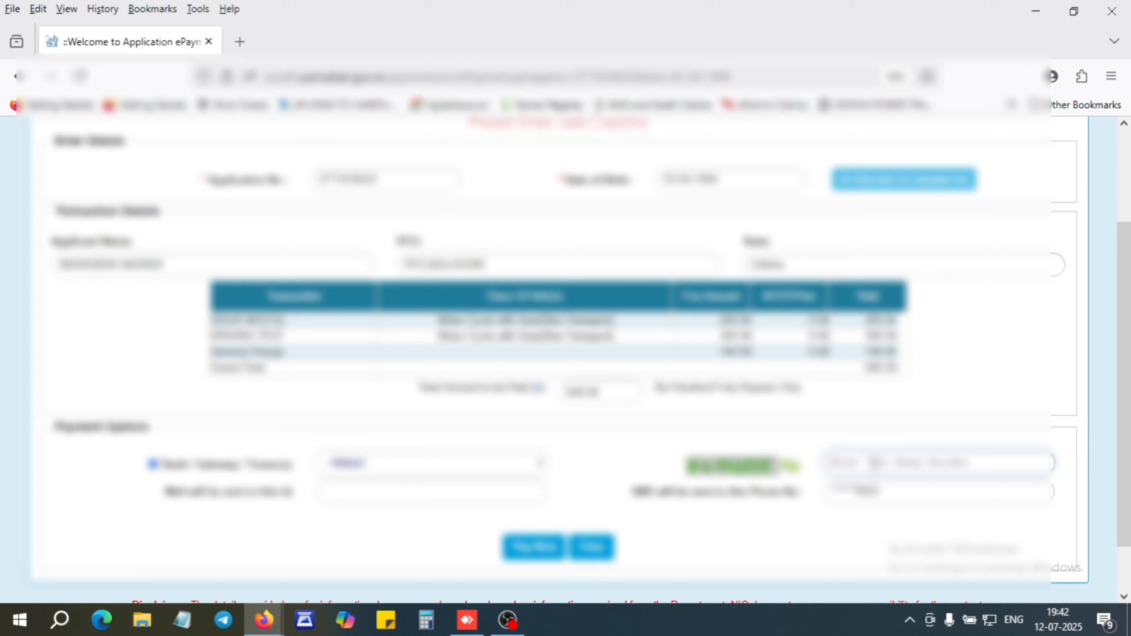
Re-enter the captcha, select the treasury payment gateway, and submit Pay Now again.
type("gt")
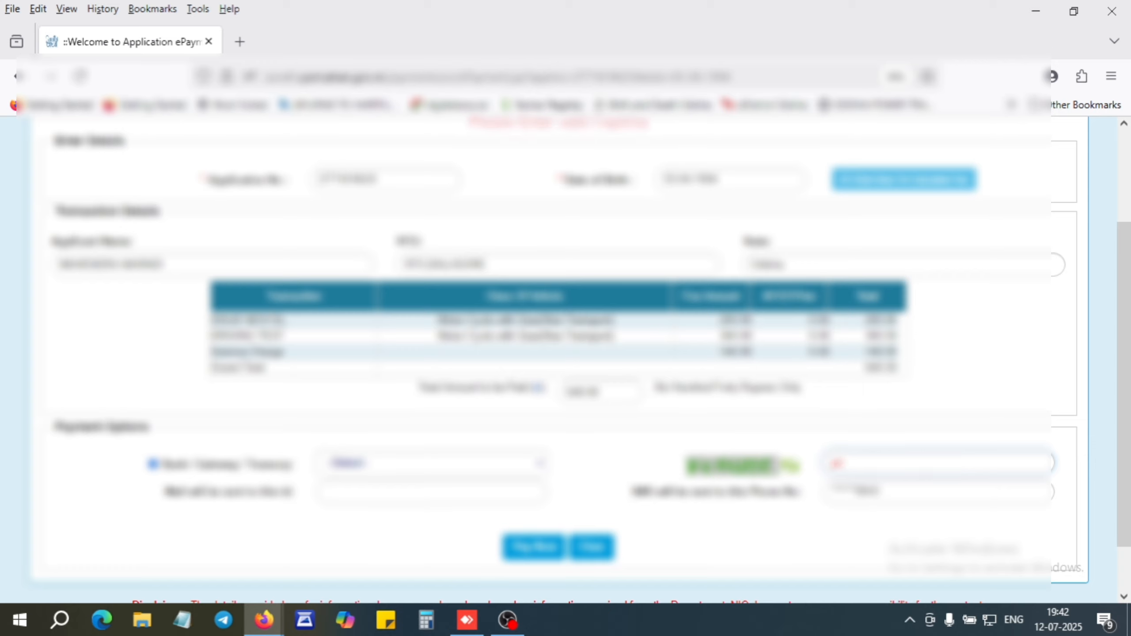
type("4k")
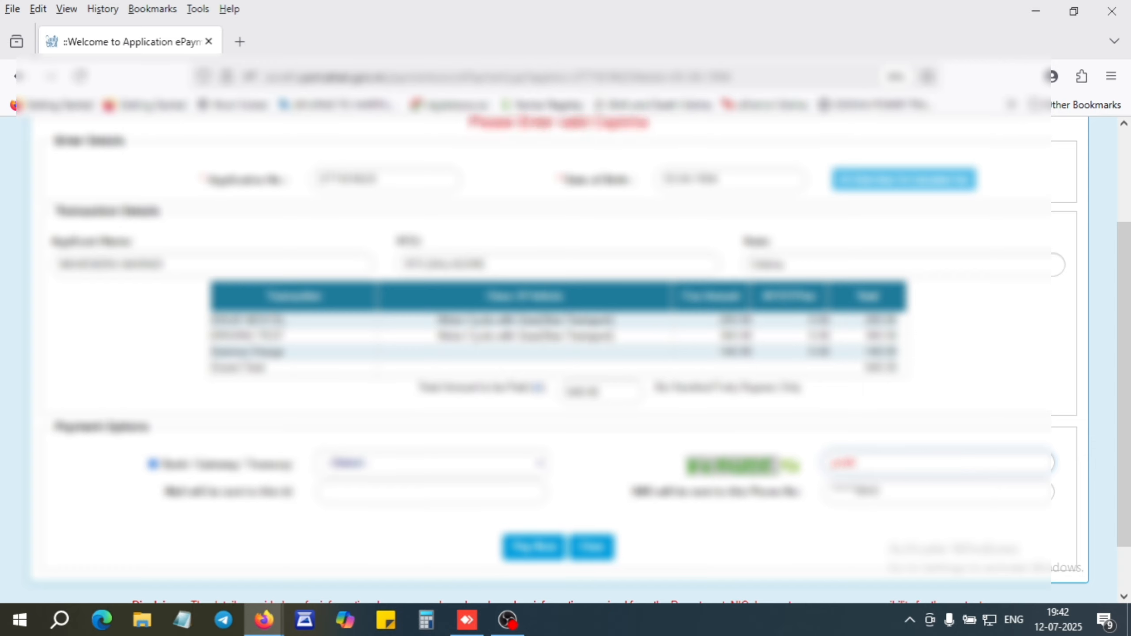
type("m2")
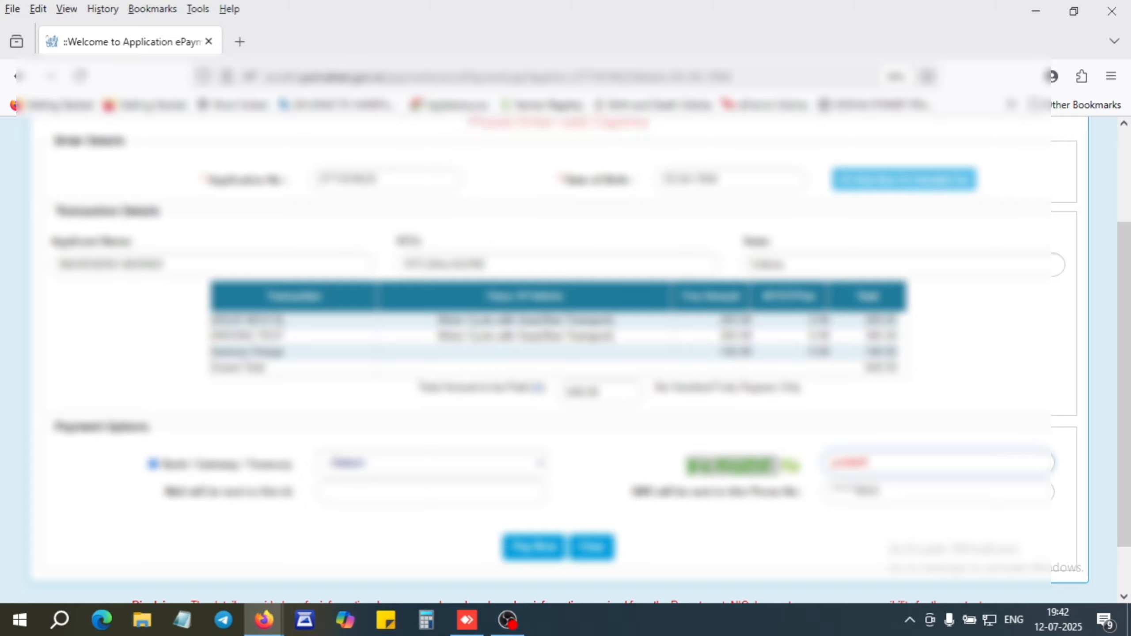
left_click(542, 551)
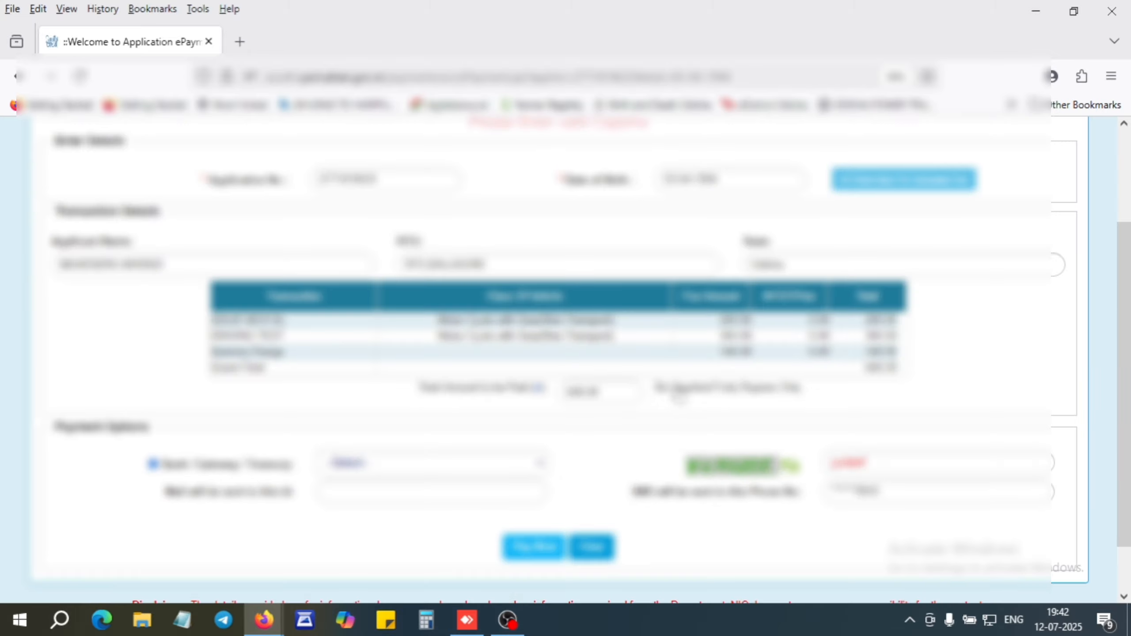
left_click(678, 387)
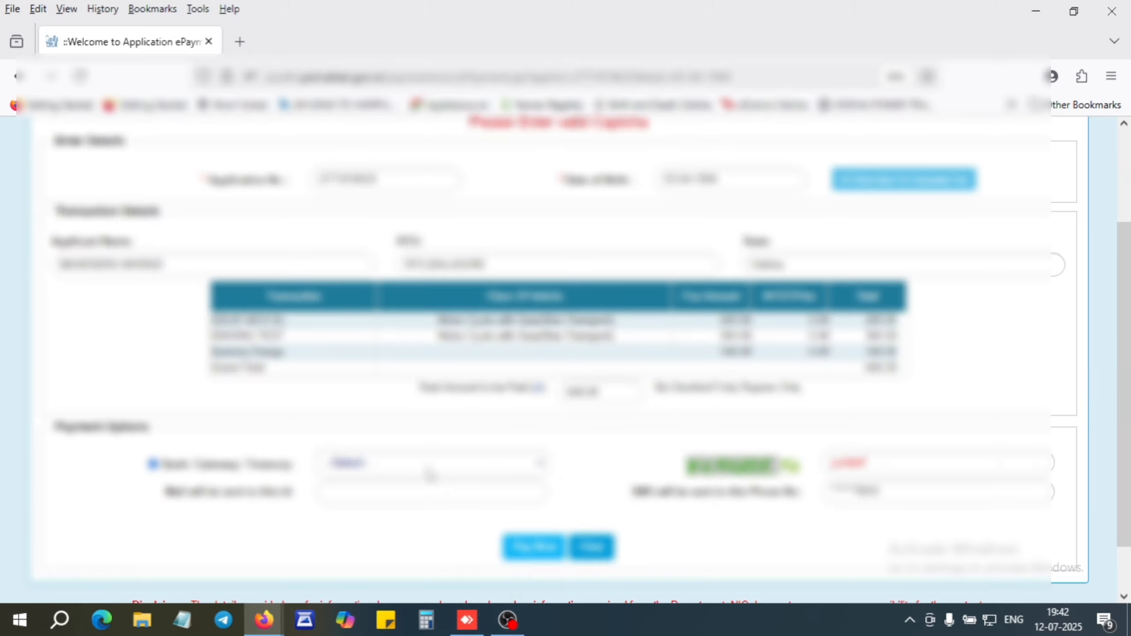
left_click(430, 464)
left_click(382, 511)
left_click(532, 552)
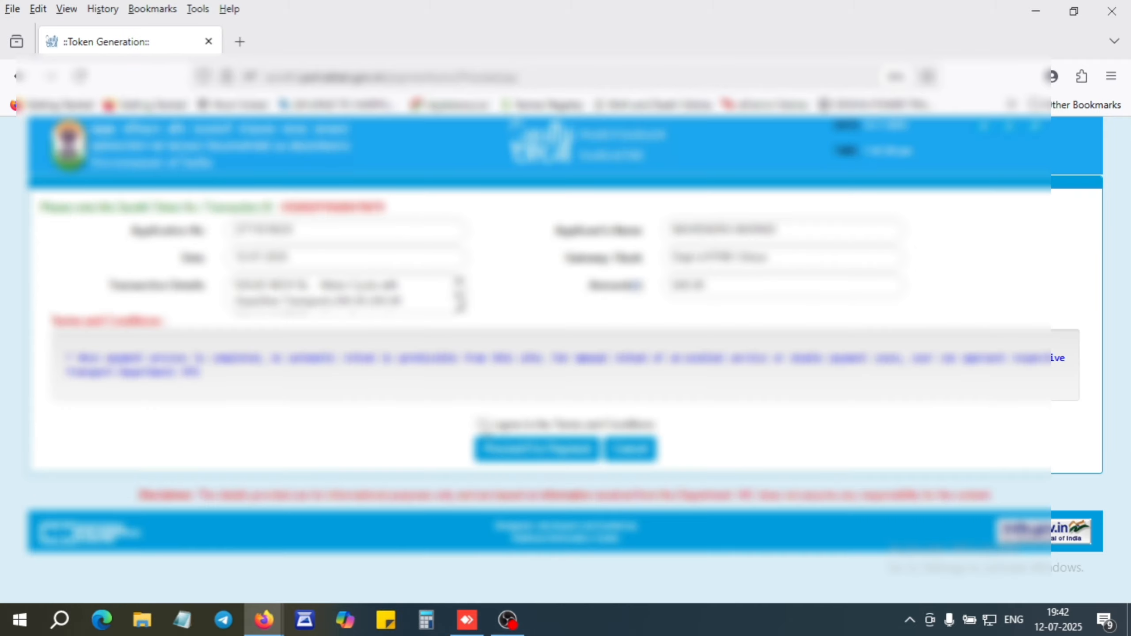
Agree to the Sarathi terms and conditions and proceed to the treasury payment.
left_click(482, 425)
left_click(545, 451)
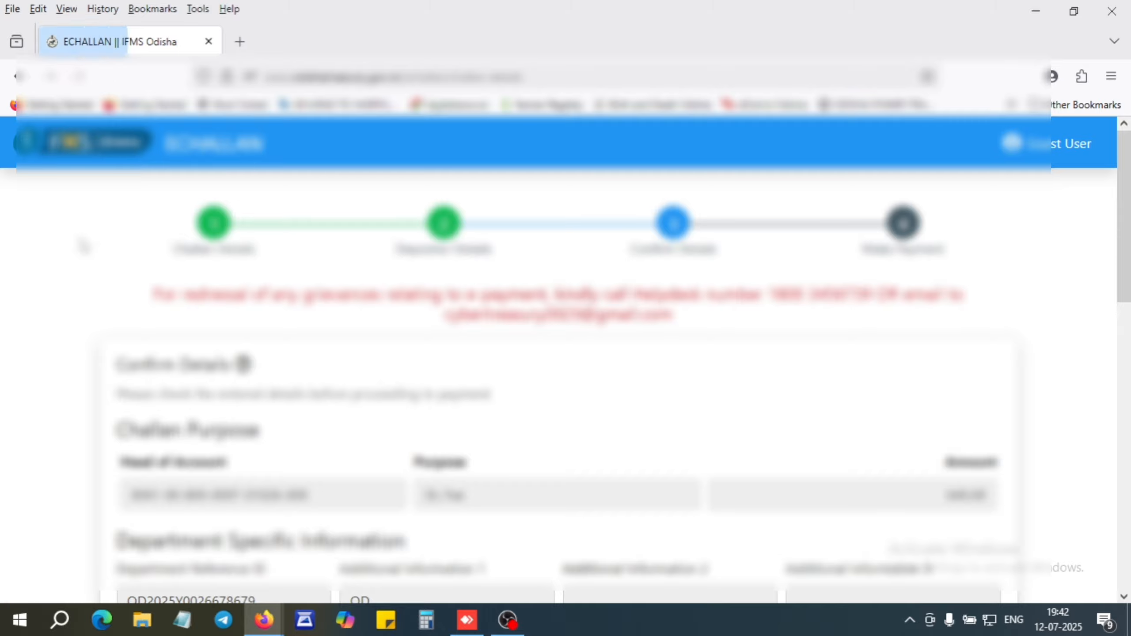
Advance to Make Payment and choose the Indian Bank UPI gateway for the ₹640.00 challan.
scroll(332, 377, "down", 15)
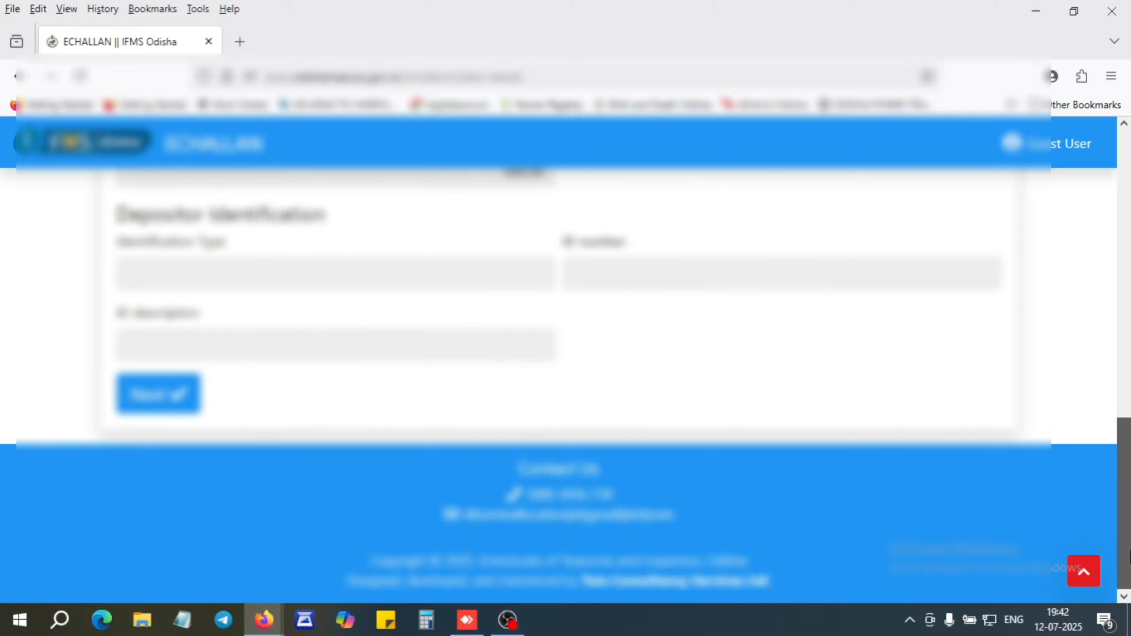
left_click(163, 397)
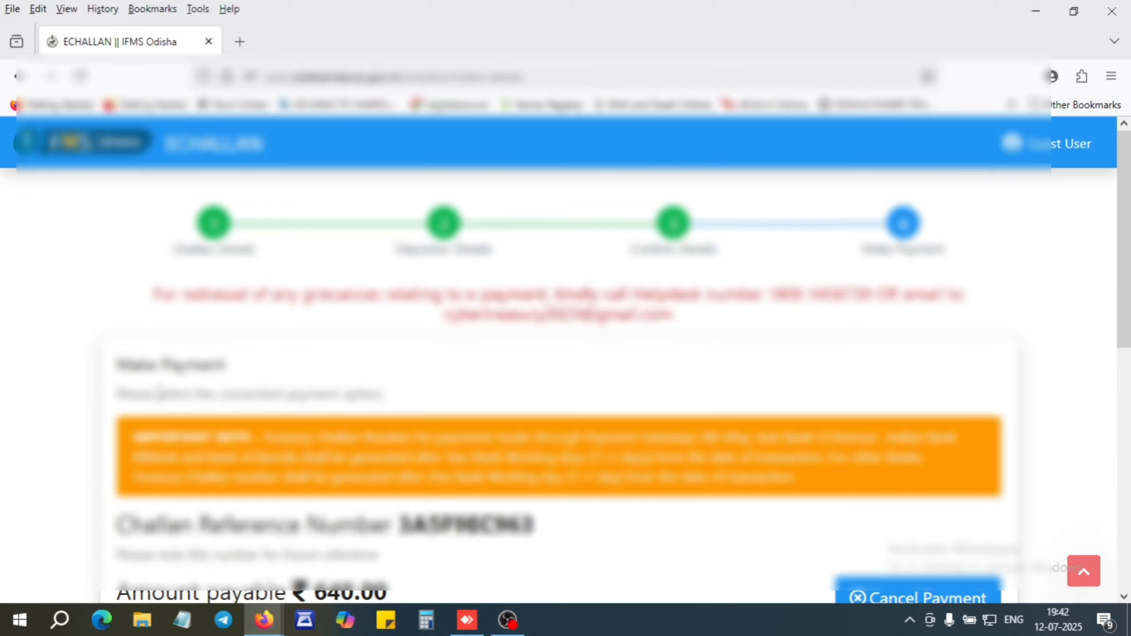
scroll(393, 419, "down", 6)
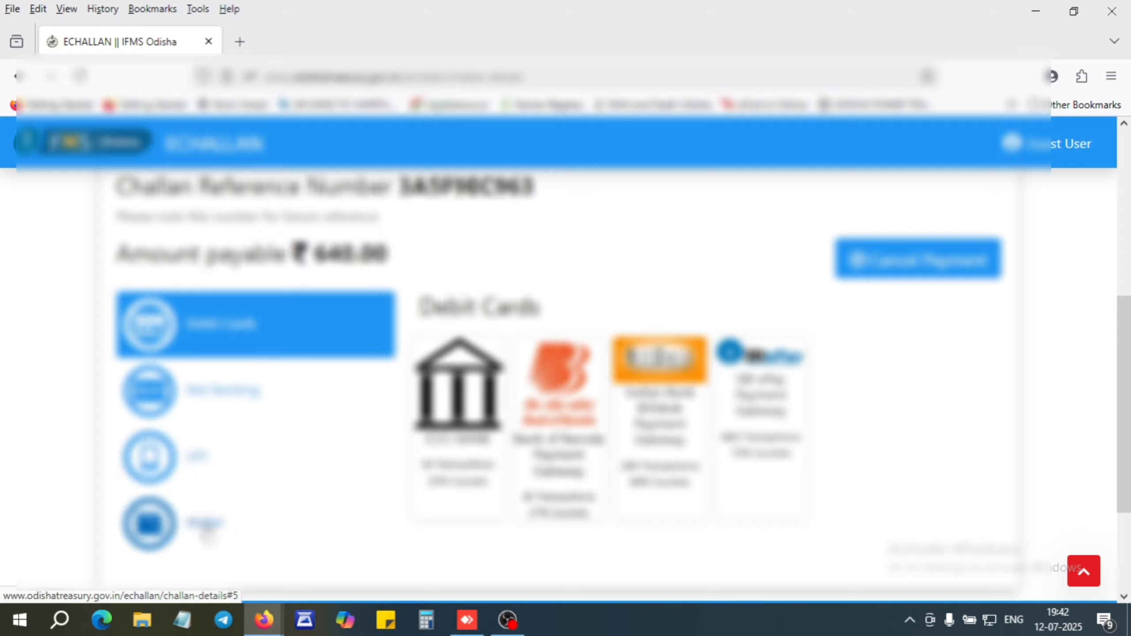
left_click(214, 525)
scroll(490, 378, "down", 2)
scroll(576, 338, "up", 1)
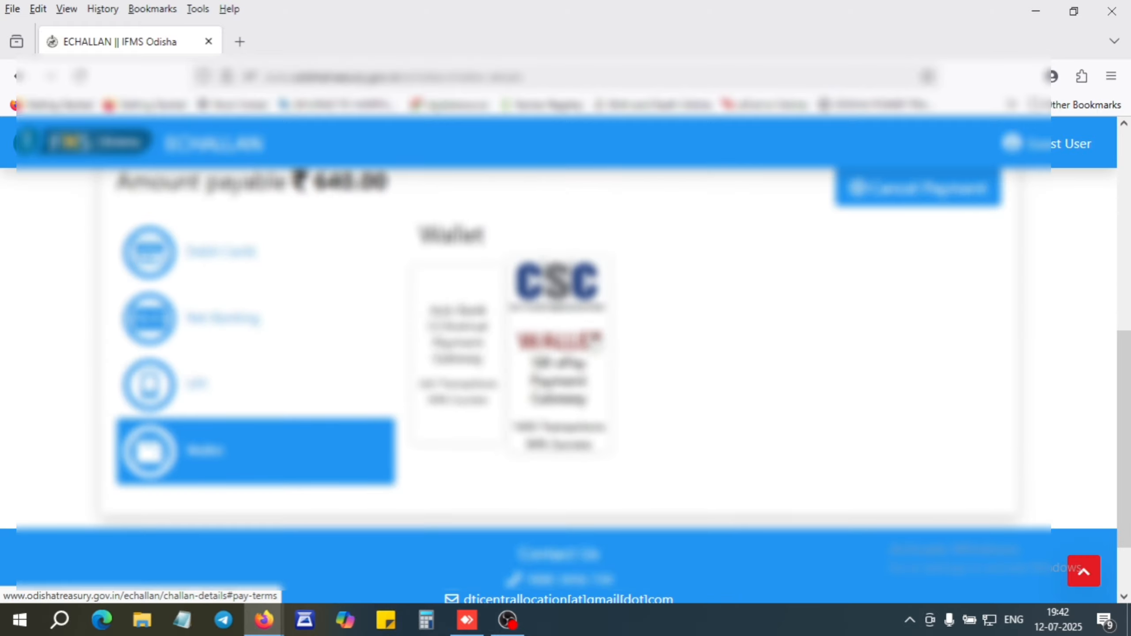
left_click(189, 384)
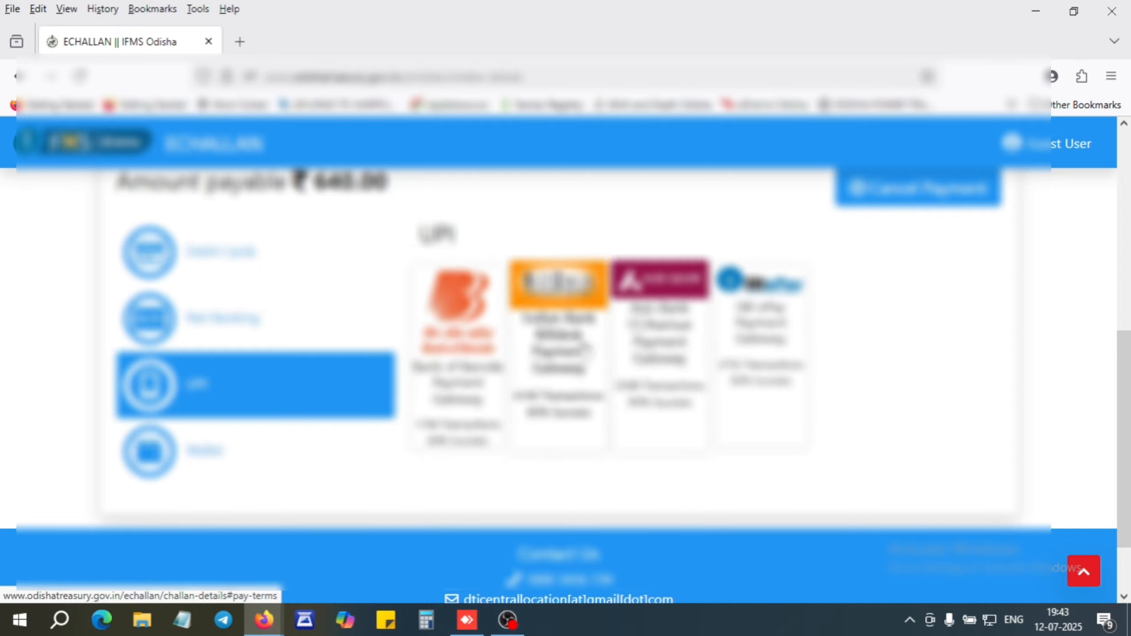
left_click(575, 342)
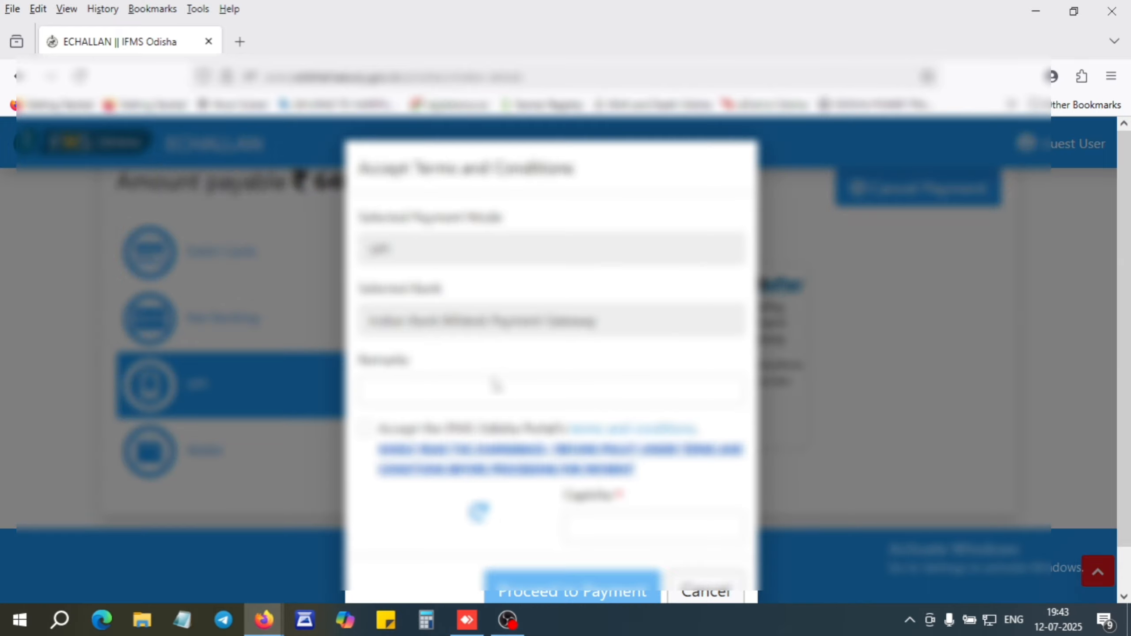
Accept the IFMS Odisha terms, enter the captcha, and confirm the UPI payment warning.
left_click(366, 430)
left_click(611, 524)
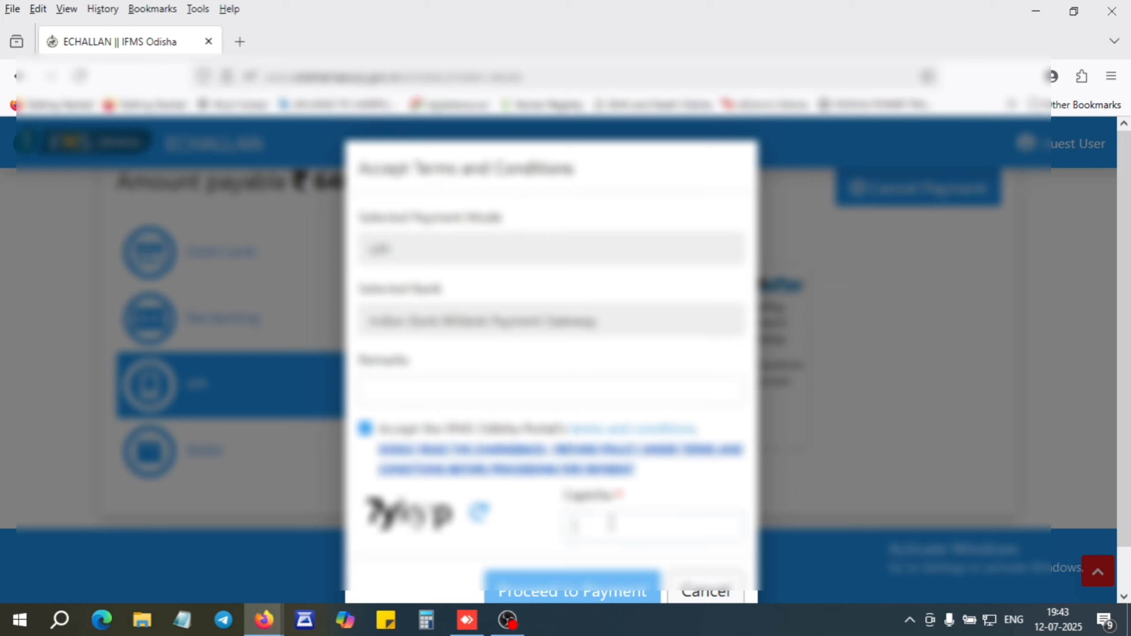
type("7ykyp")
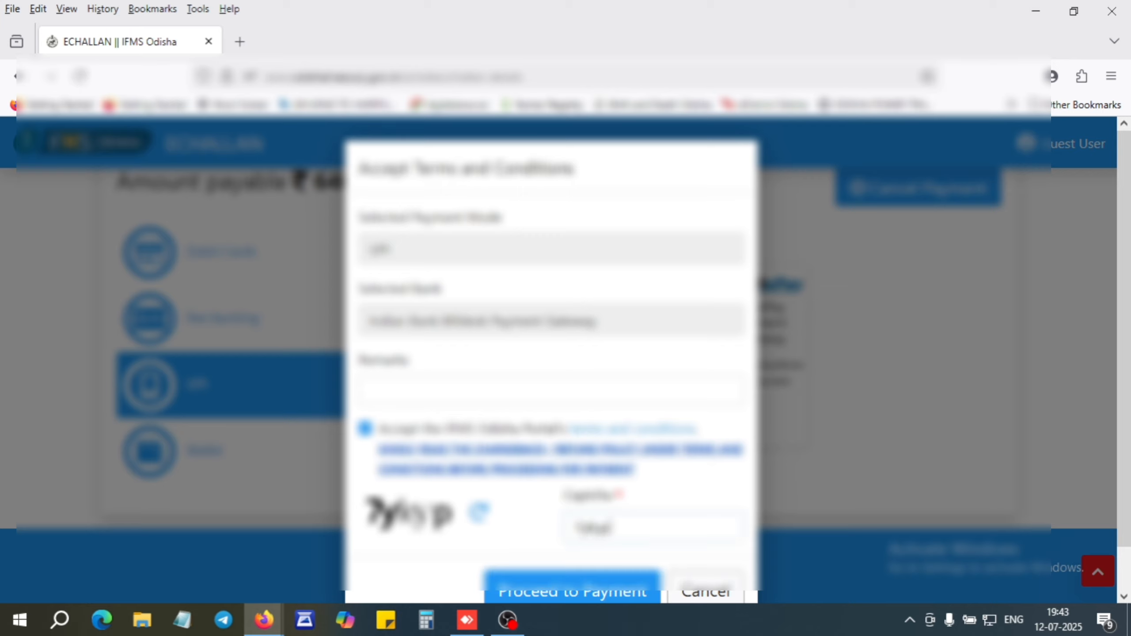
left_click(579, 591)
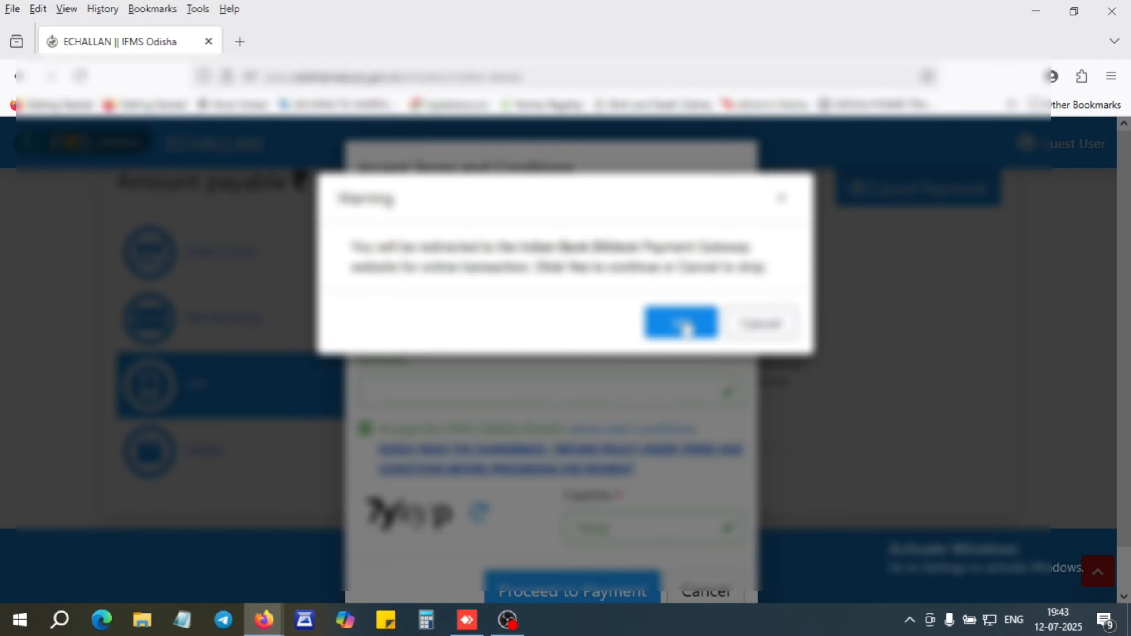
left_click(681, 323)
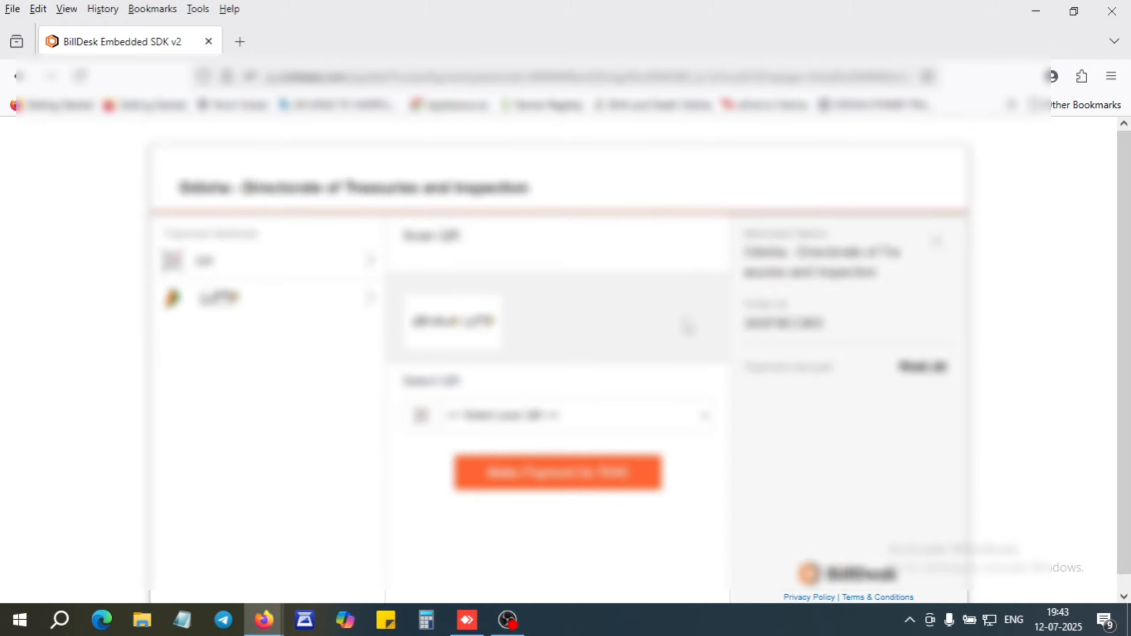
Select BHIM UPI on BillDesk and generate the ₹640 payment QR code.
left_click(582, 416)
left_click(533, 469)
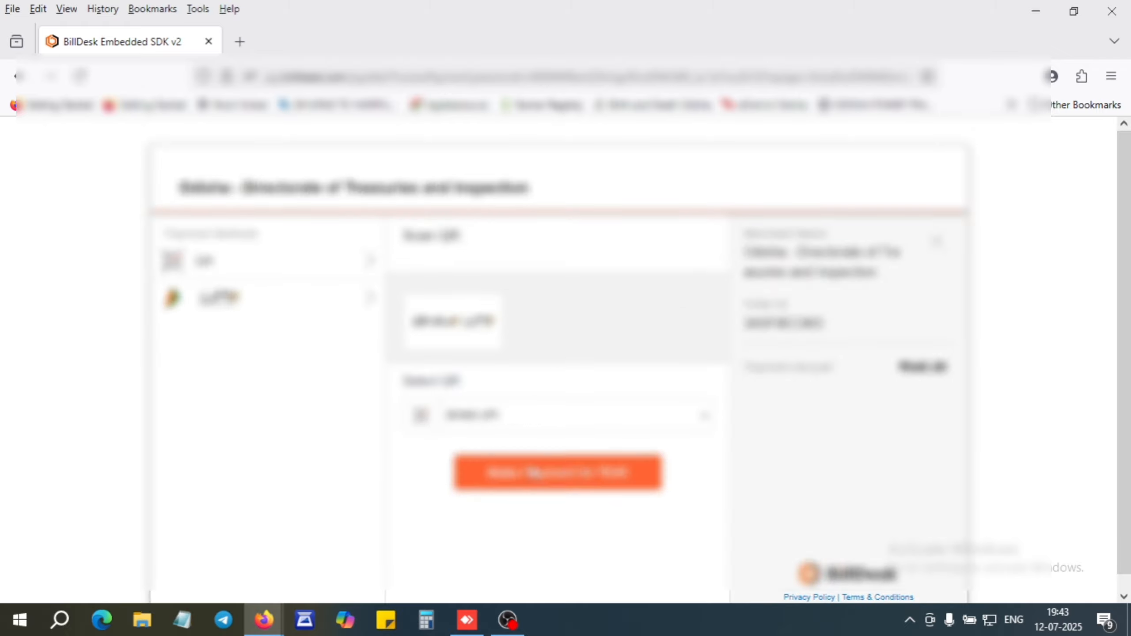
left_click(554, 480)
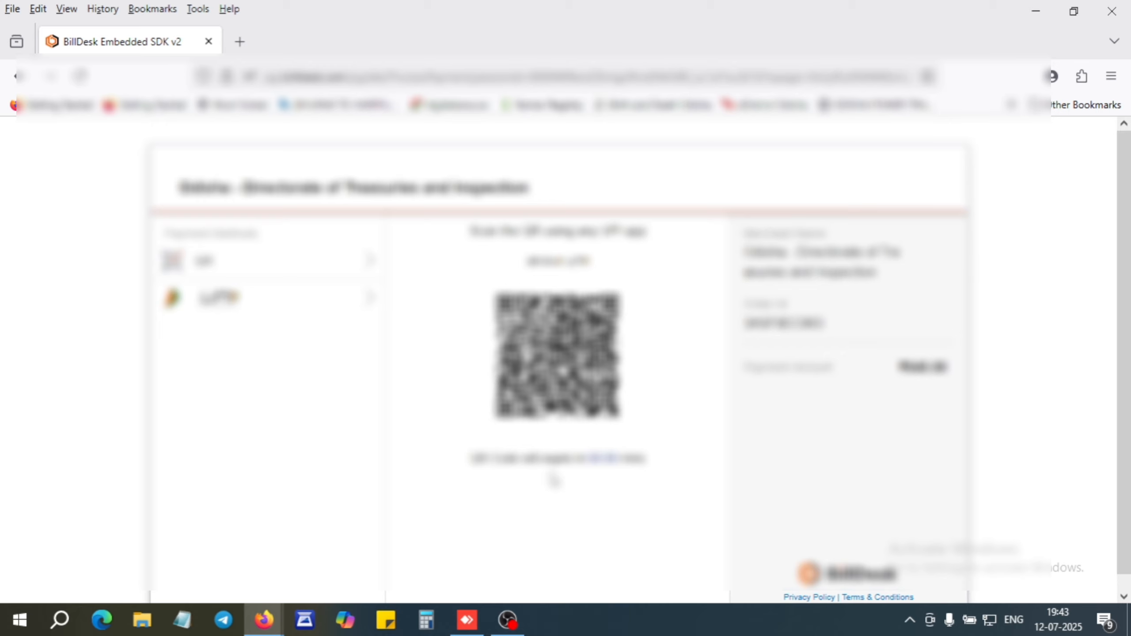